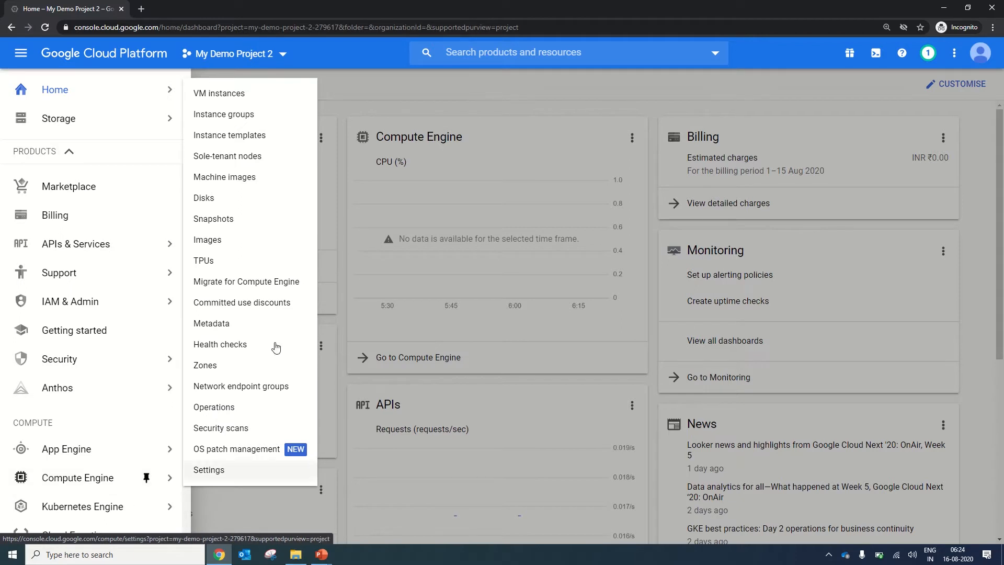
# - Create a new VM instance in Compute Engine and name it with the presenter's first name followed by "demovm"
pyautogui.click(267, 90)
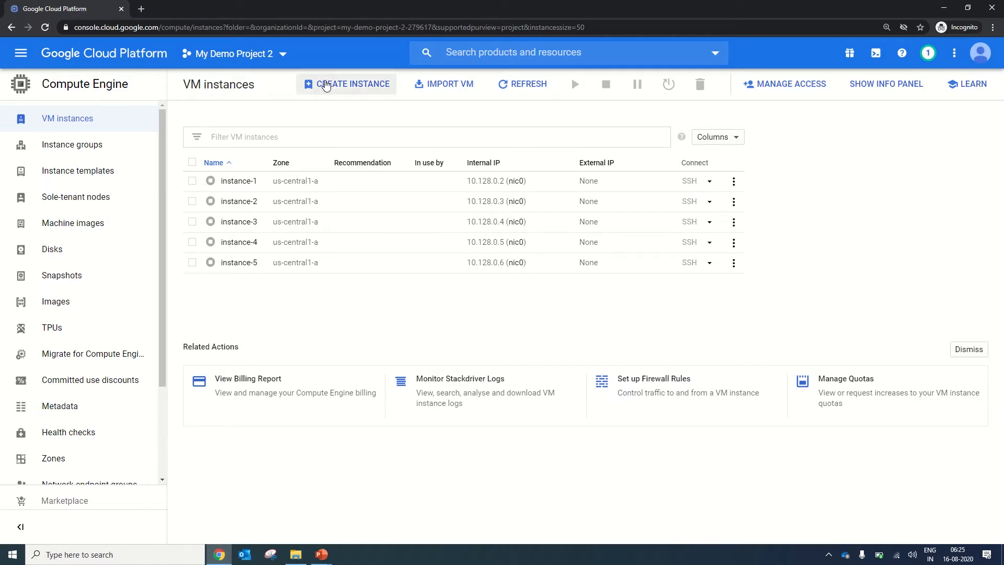
pyautogui.click(327, 90)
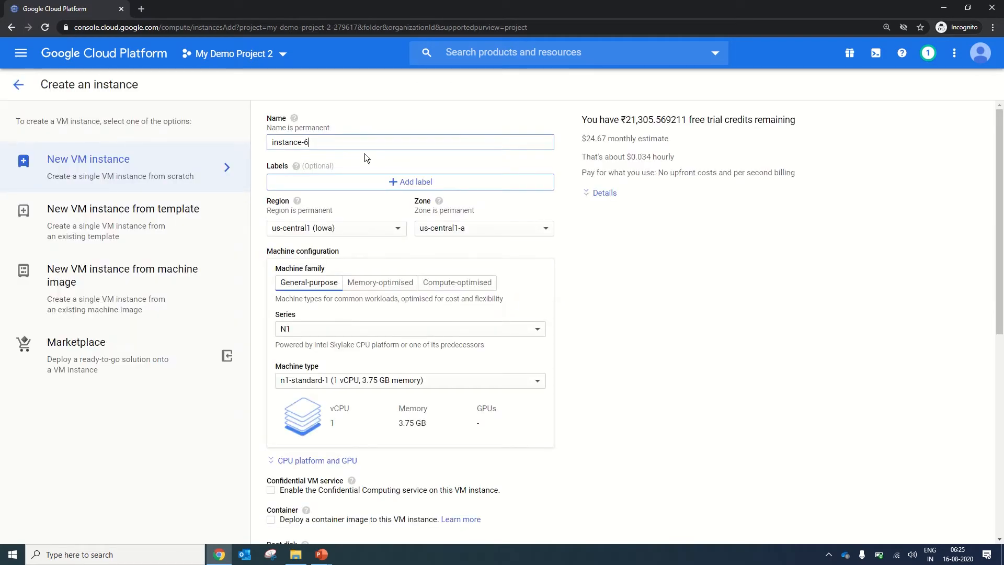
pyautogui.tripleClick(316, 141)
pyautogui.write('rohit')
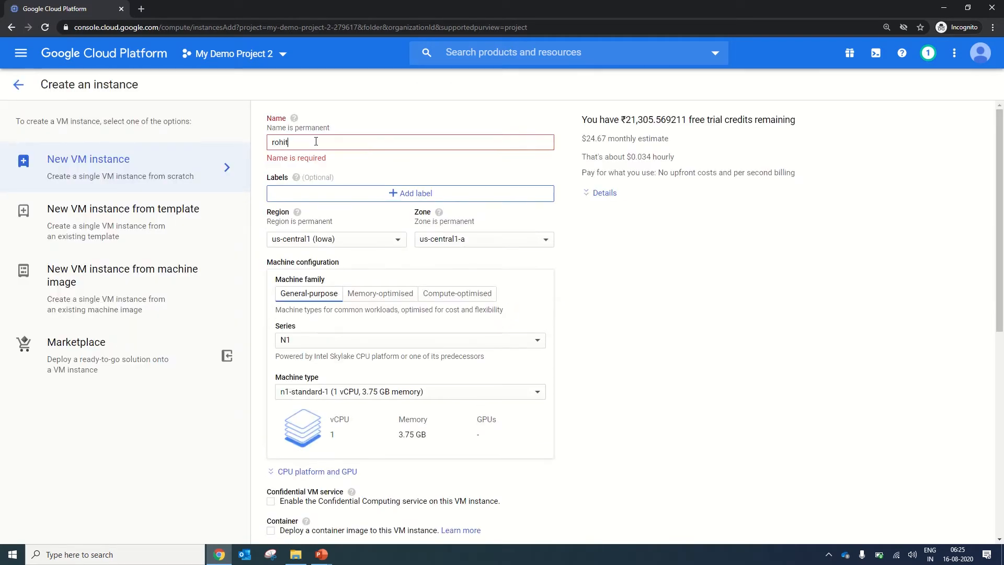
pyautogui.write('demo')
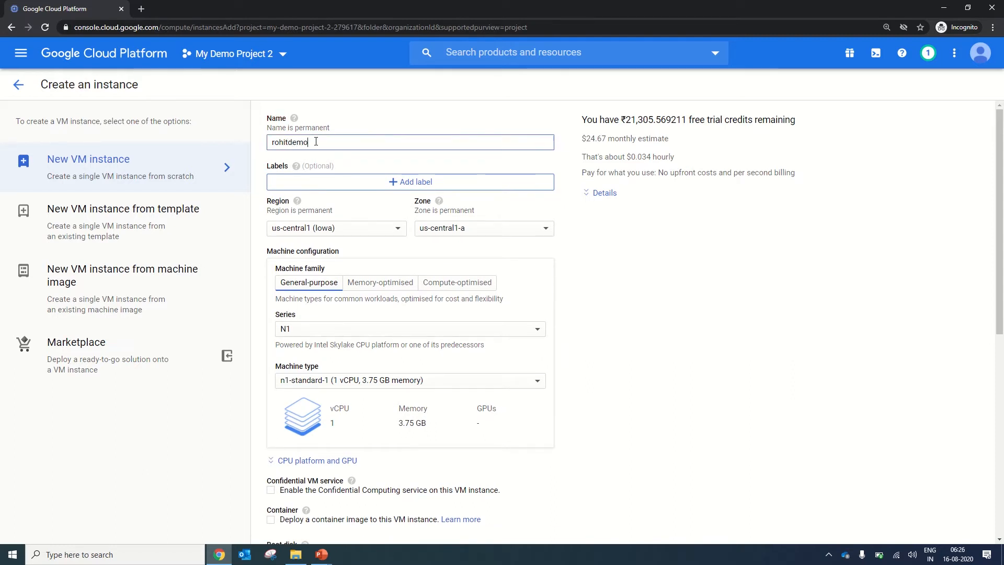
pyautogui.write('vm')
# - Add a label to the instance with key "training" and value "demo", and save it
pyautogui.click(396, 183)
pyautogui.click(340, 105)
pyautogui.click(314, 116)
pyautogui.write('training')
pyautogui.press('Tab')
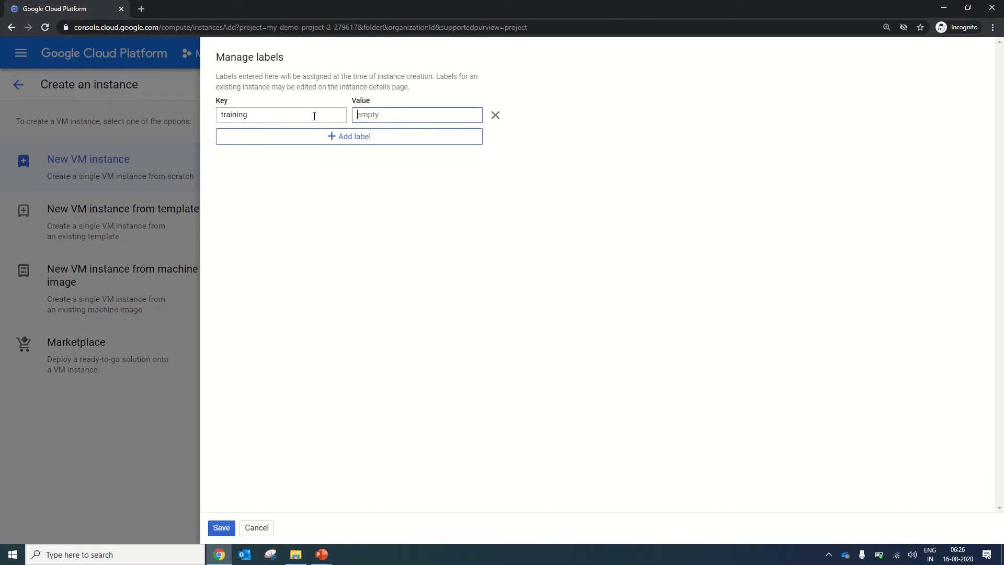
pyautogui.write('demo')
pyautogui.click(221, 527)
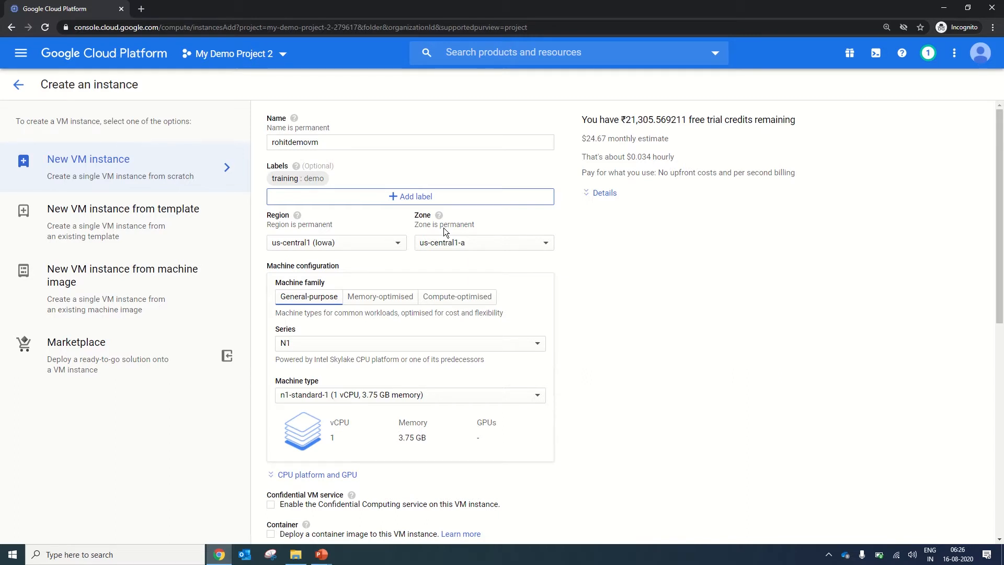
# - Examine the regions available for the instance and the zones offered within us-central1
pyautogui.click(384, 245)
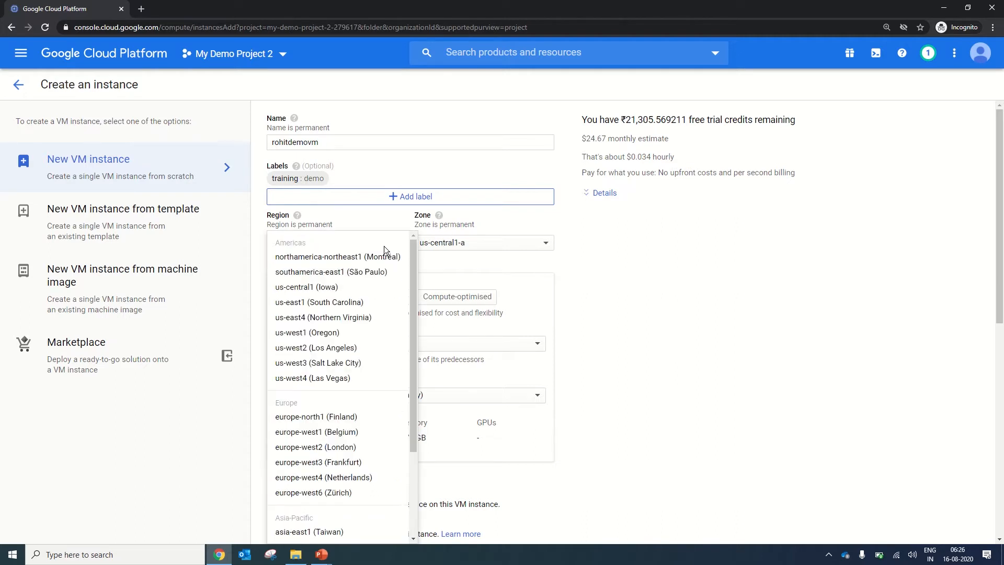
pyautogui.click(449, 247)
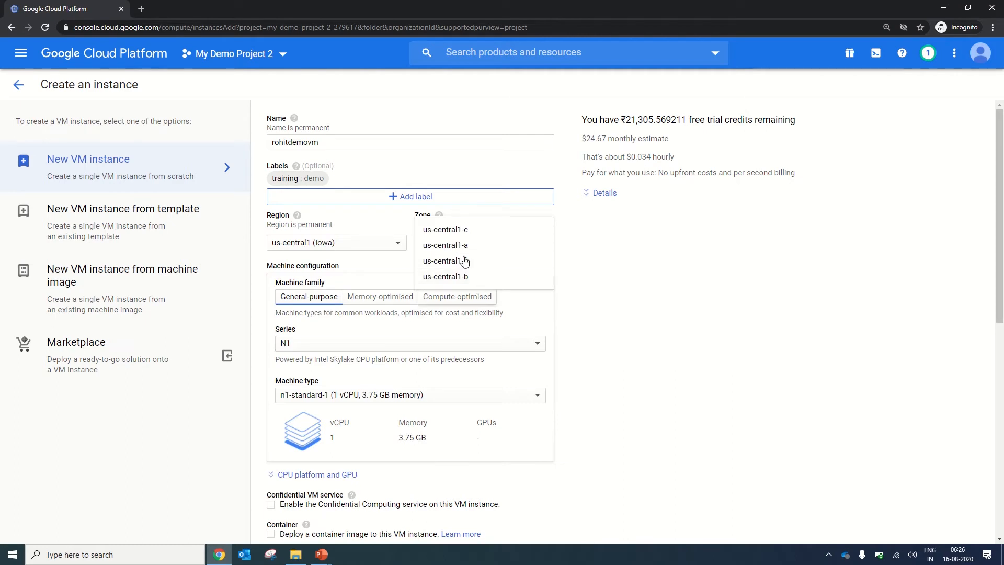
pyautogui.click(606, 243)
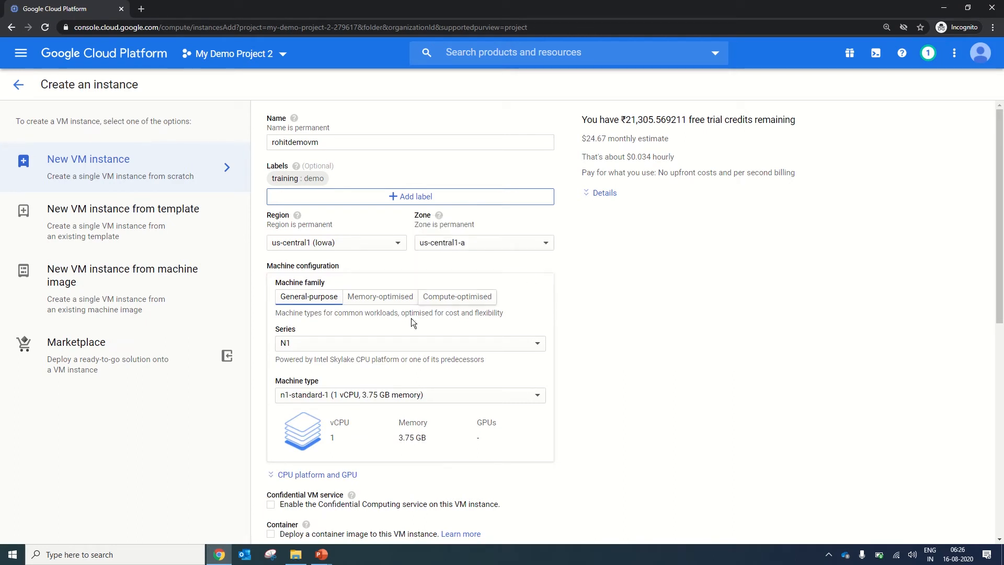
# - Compare the Memory-optimised and Compute-optimised machine families, and return to General-purpose
pyautogui.moveTo(1001, 193); pyautogui.dragTo(1001, 220)
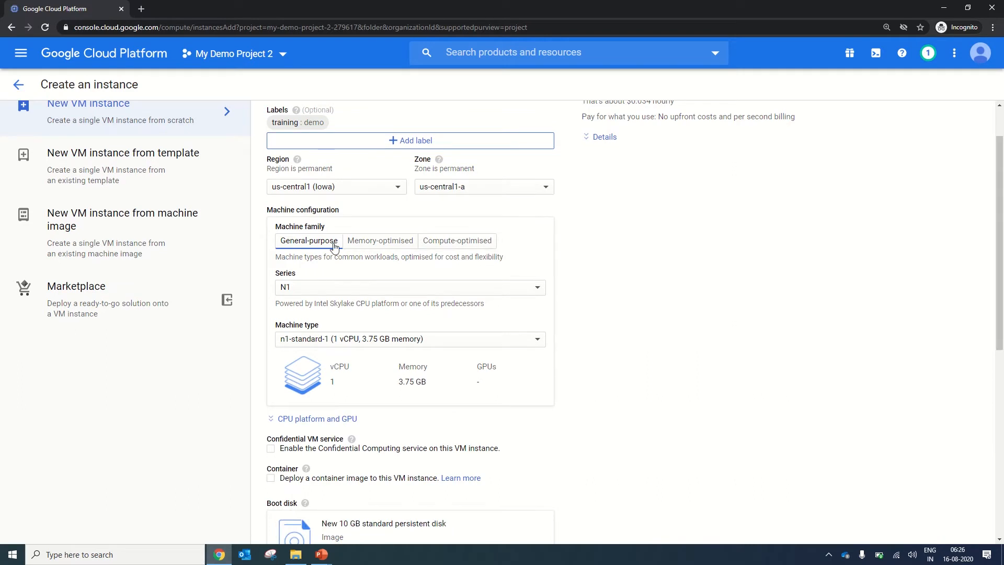
pyautogui.moveTo(352, 208)
pyautogui.mouseDown()
pyautogui.moveTo(259, 207)
pyautogui.moveTo(343, 220)
pyautogui.mouseUp()
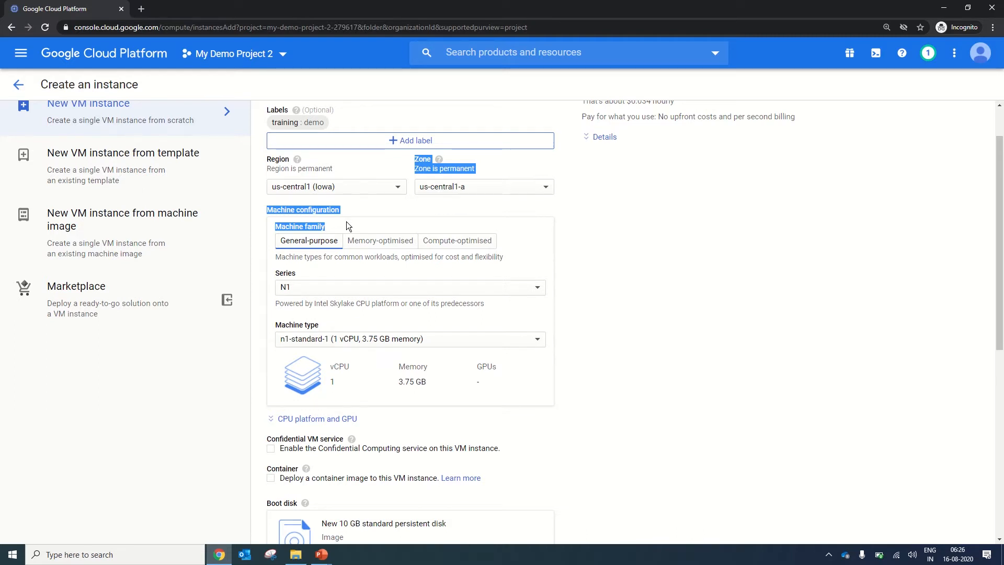
pyautogui.click(368, 241)
pyautogui.click(455, 242)
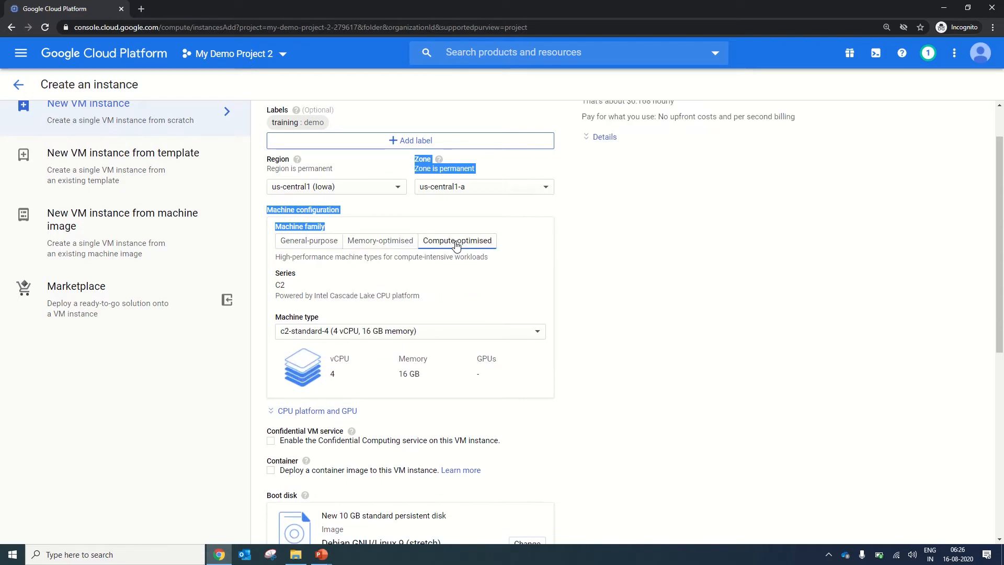
pyautogui.click(307, 241)
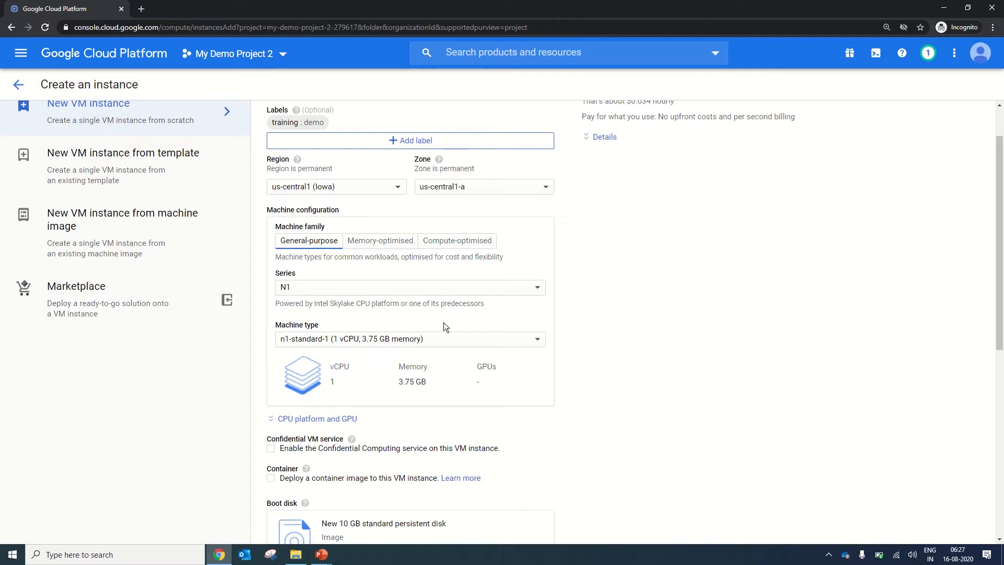
# - Set the General-purpose machine series to E2 and examine its machine types
pyautogui.click(431, 288)
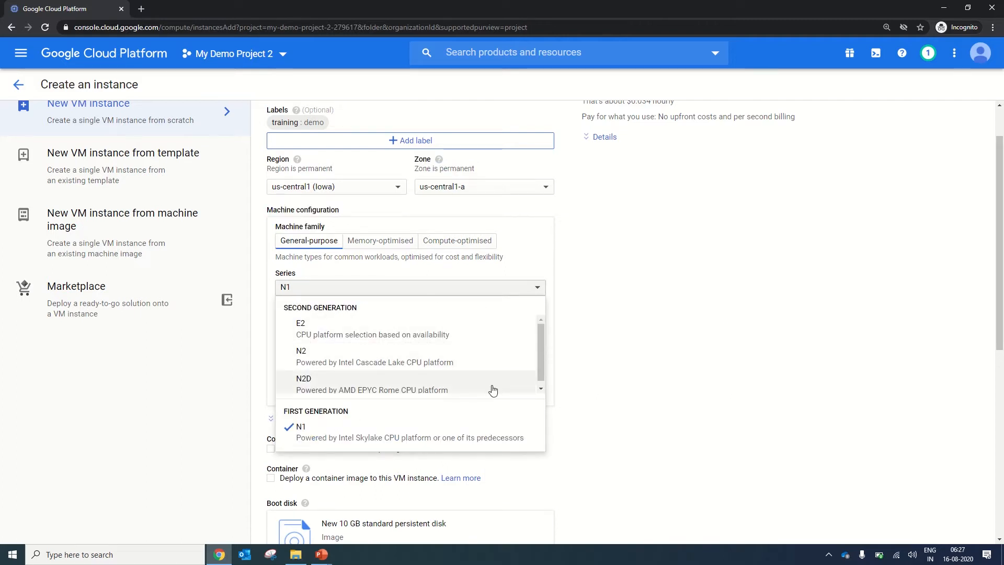
pyautogui.moveTo(543, 356); pyautogui.dragTo(536, 373)
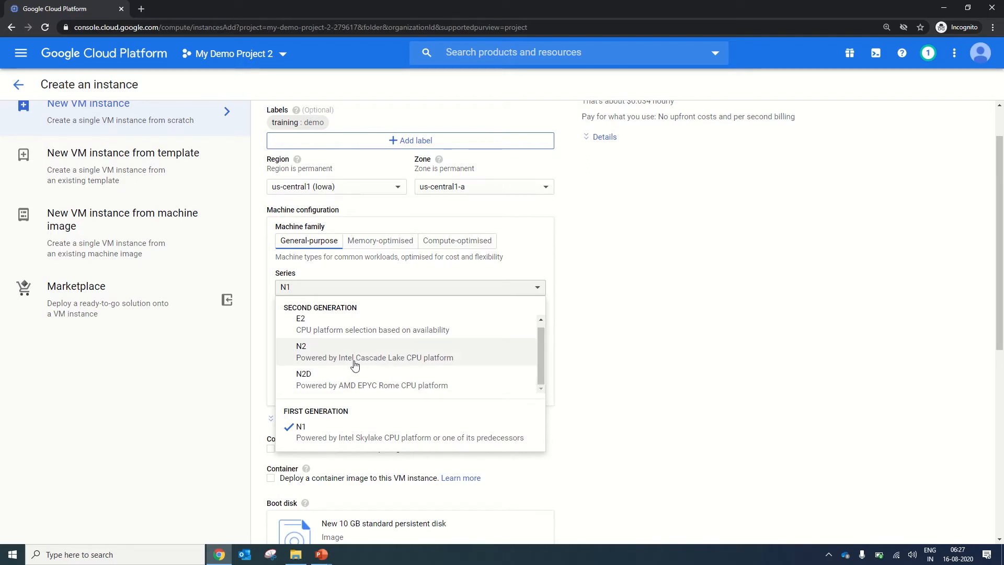
pyautogui.click(421, 327)
pyautogui.click(337, 340)
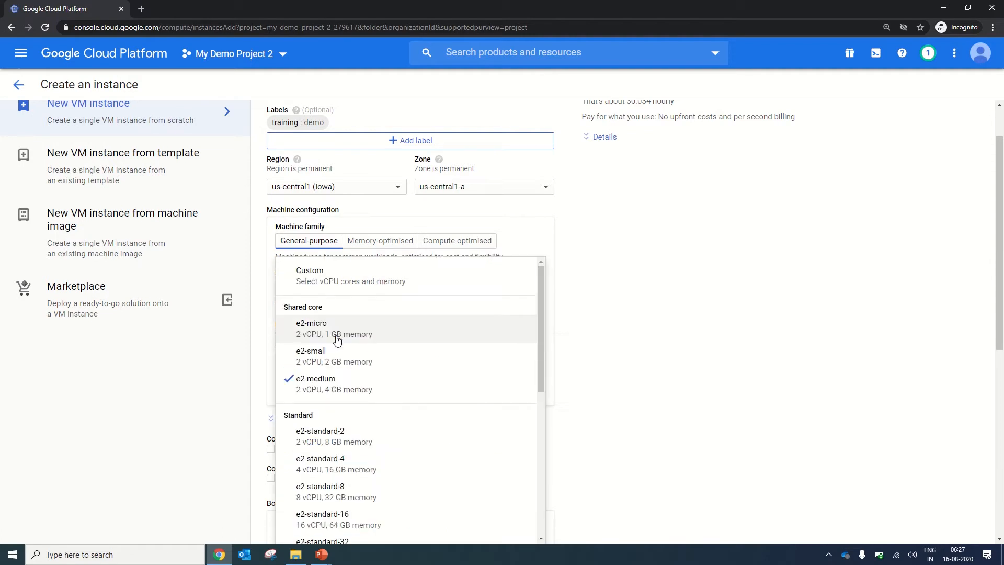
pyautogui.moveTo(541, 297)
pyautogui.mouseDown()
pyautogui.moveTo(538, 371)
pyautogui.moveTo(554, 460)
pyautogui.moveTo(537, 292)
pyautogui.mouseUp()
pyautogui.click(648, 296)
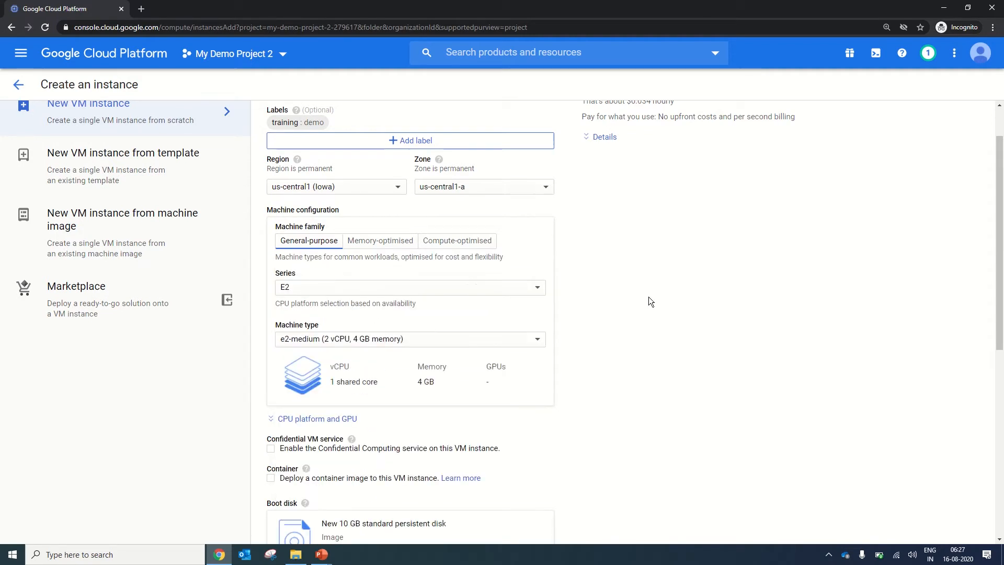
# - Change the machine series to N2 and examine its machine types
pyautogui.click(364, 293)
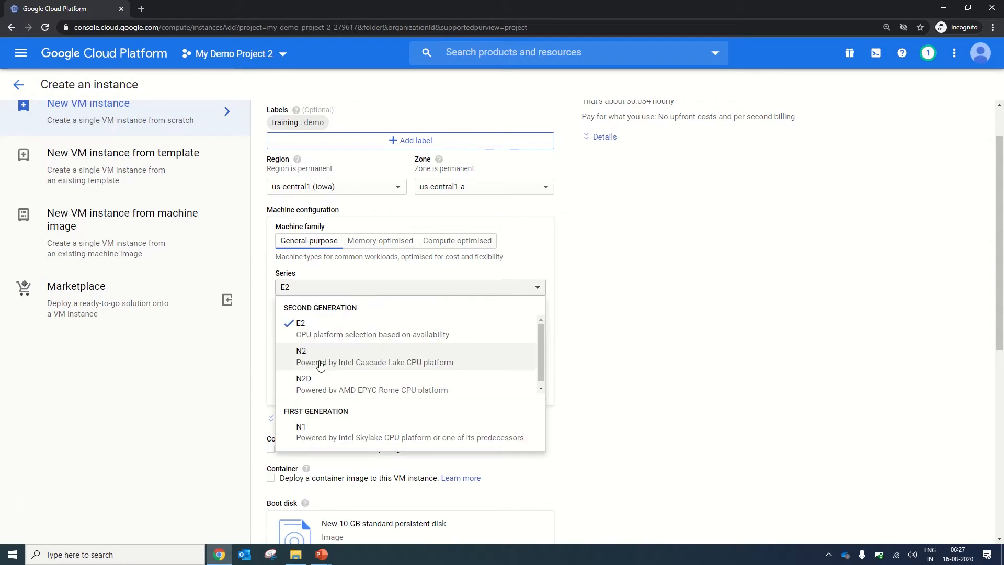
pyautogui.click(444, 352)
pyautogui.click(415, 339)
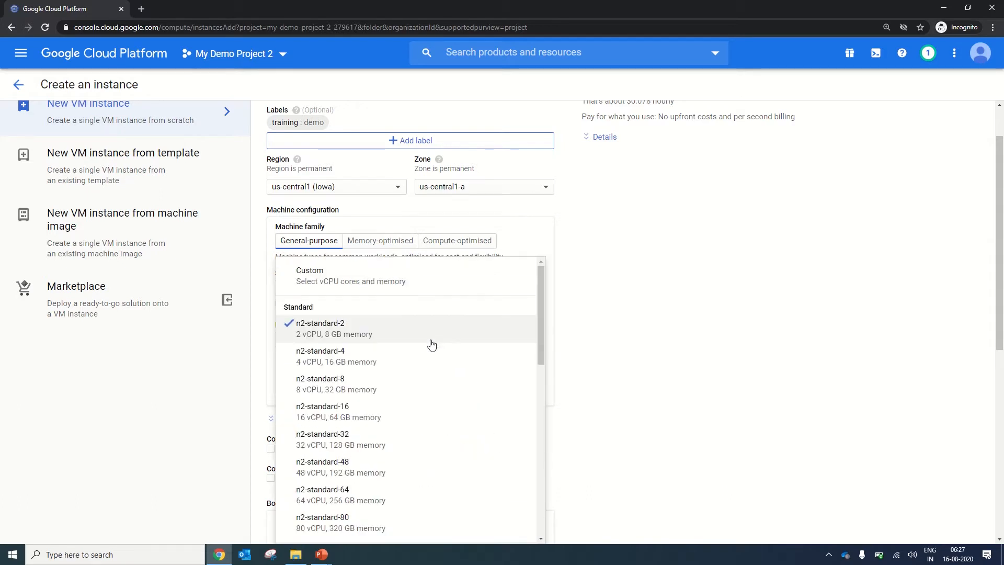
# - Examine the machine types of the Memory-optimised and Compute-optimised families, and restore the General-purpose family
pyautogui.click(381, 240)
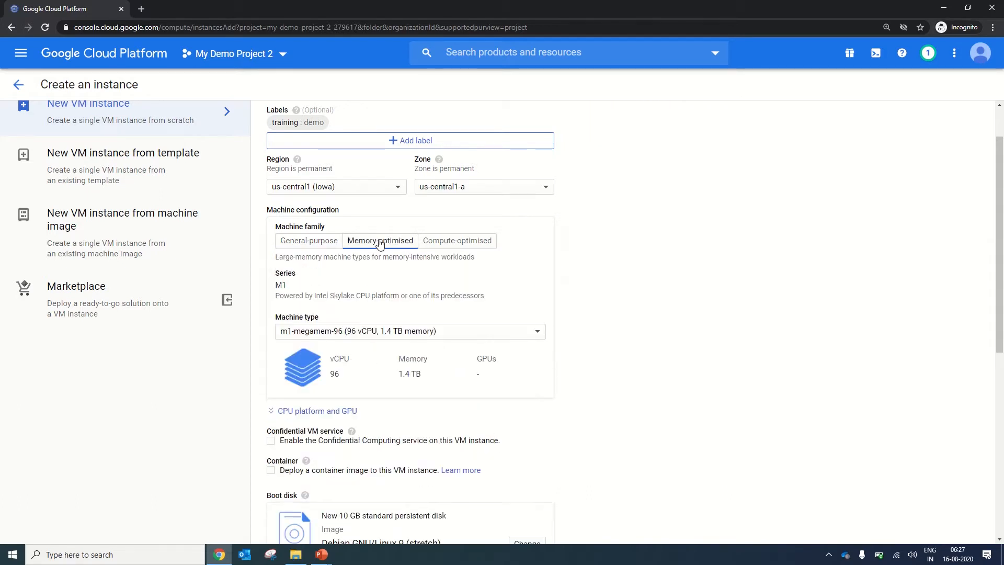
pyautogui.click(324, 338)
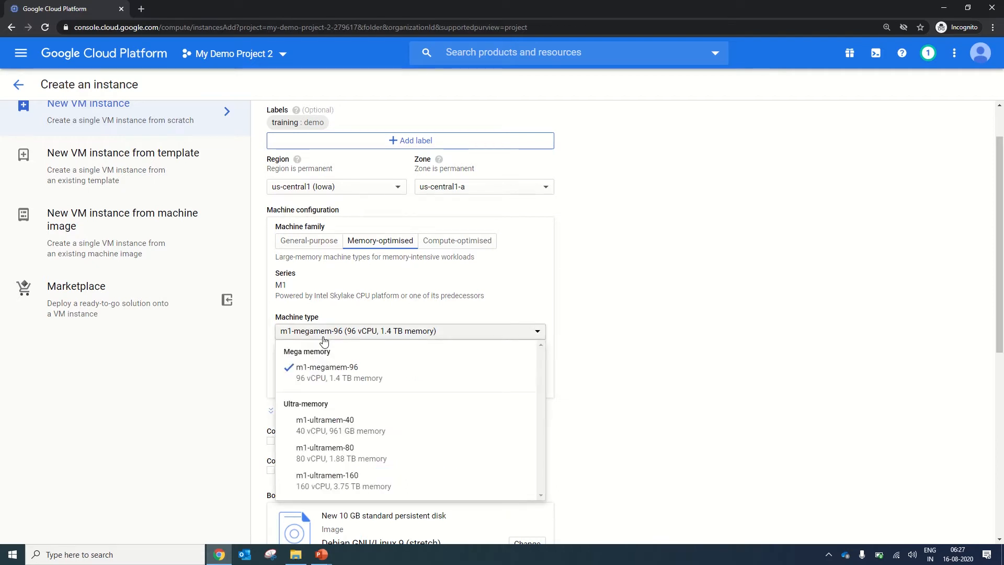
pyautogui.click(450, 244)
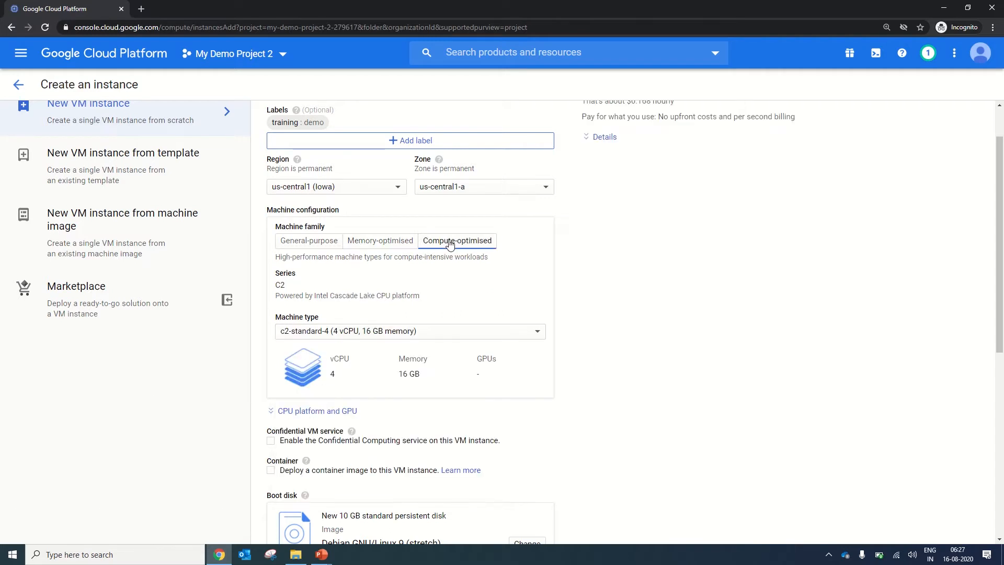
pyautogui.click(347, 338)
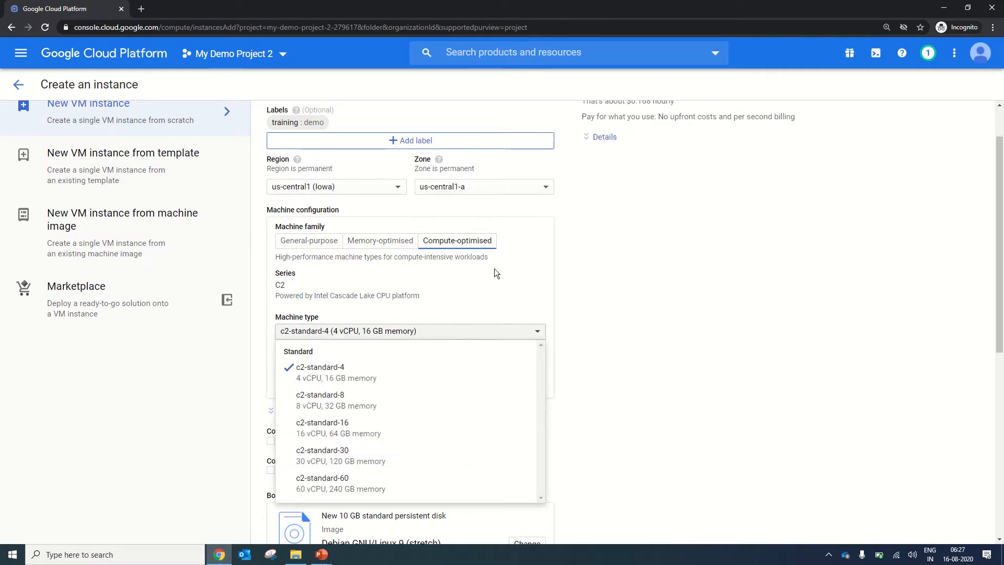
pyautogui.click(308, 244)
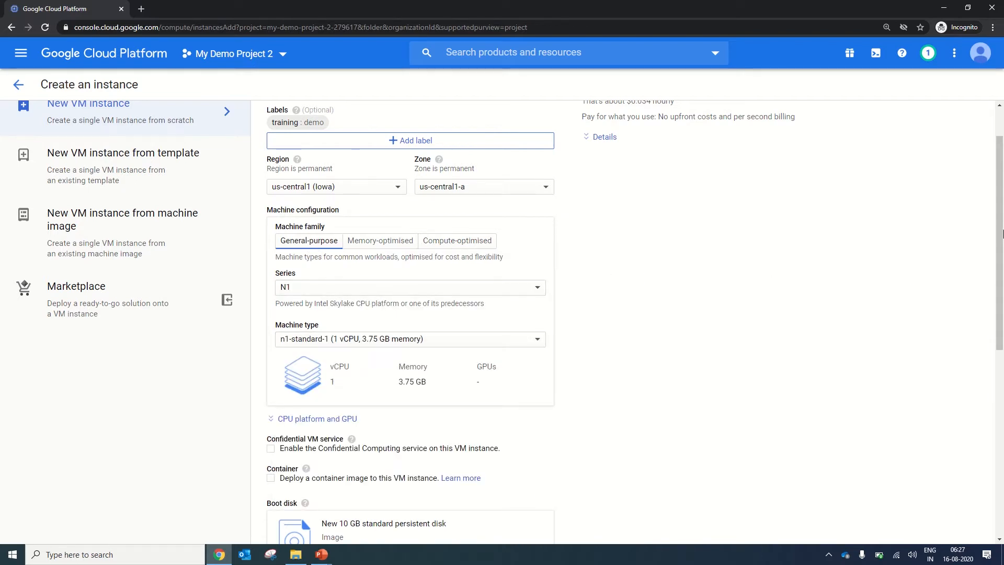
# - Open the boot disk configuration, look at the custom images, and return to the public images
pyautogui.scroll(-5, 602, 403)
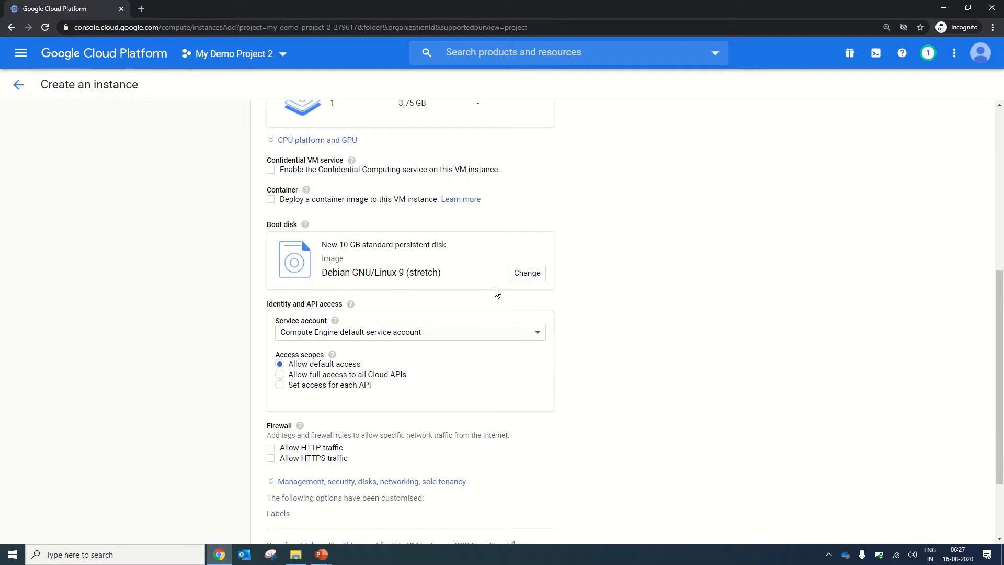
pyautogui.click(527, 280)
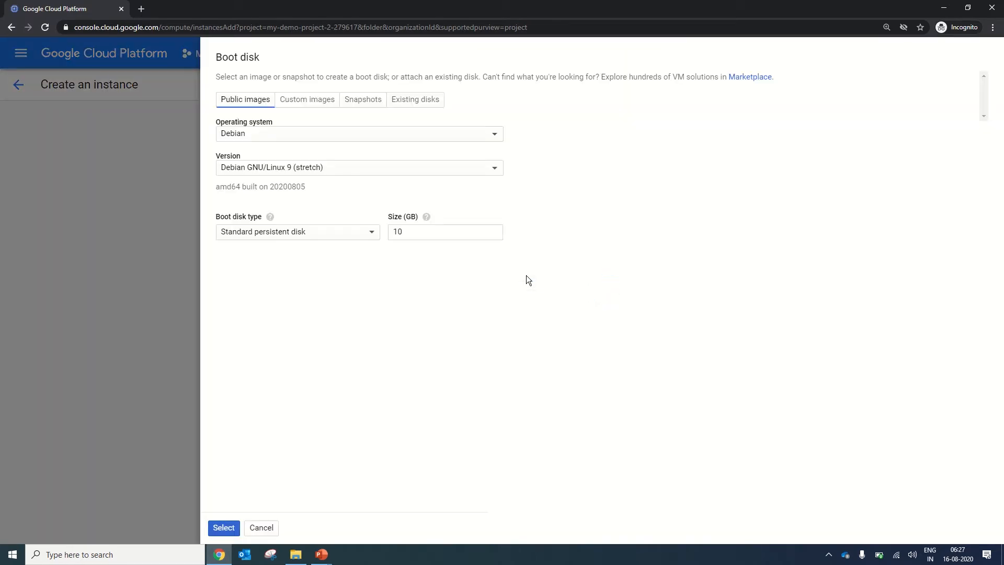
pyautogui.click(295, 102)
pyautogui.click(253, 100)
pyautogui.click(439, 232)
# - Choose CentOS as the boot disk's operating system with version CentOS 8
pyautogui.click(283, 133)
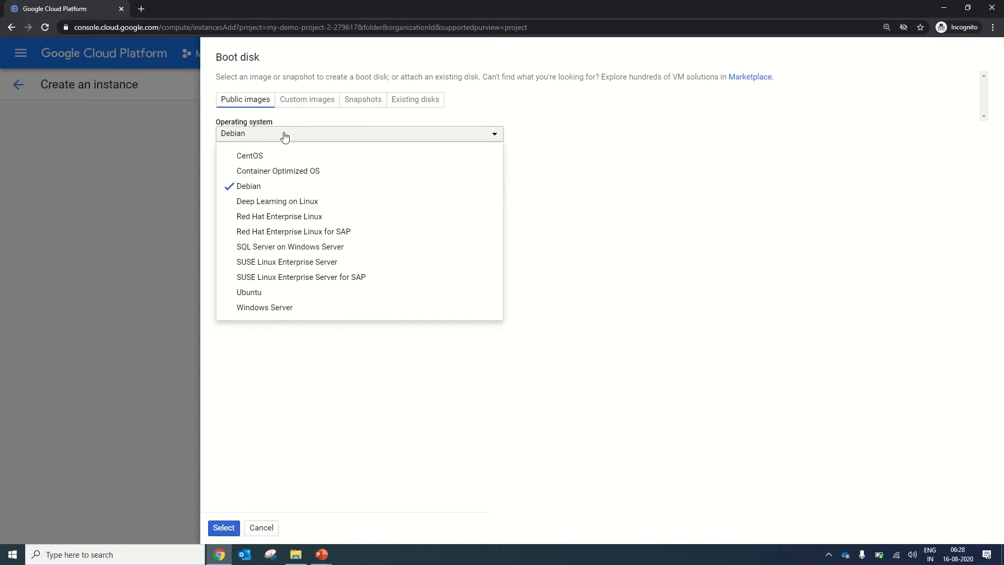
pyautogui.click(302, 162)
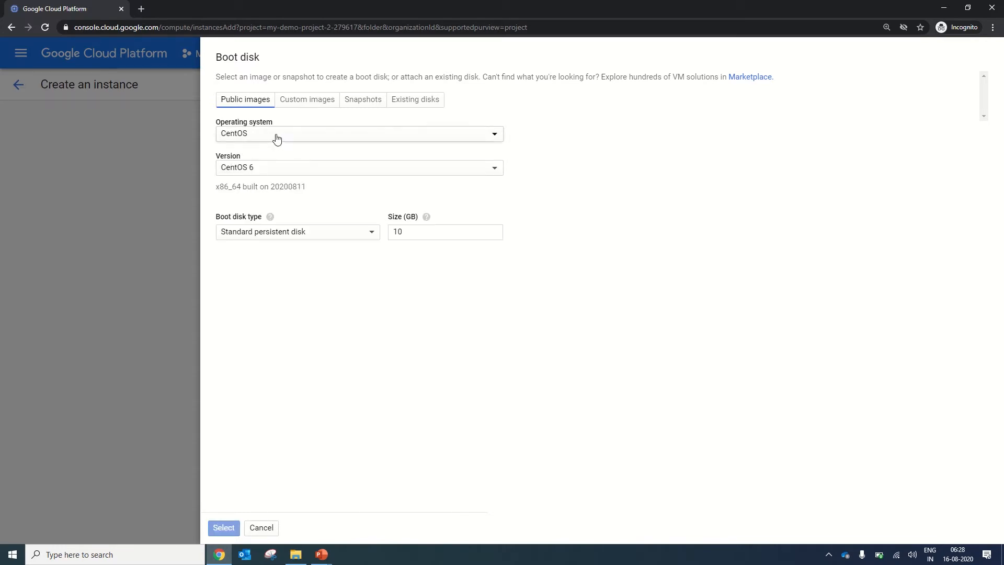
pyautogui.click(262, 173)
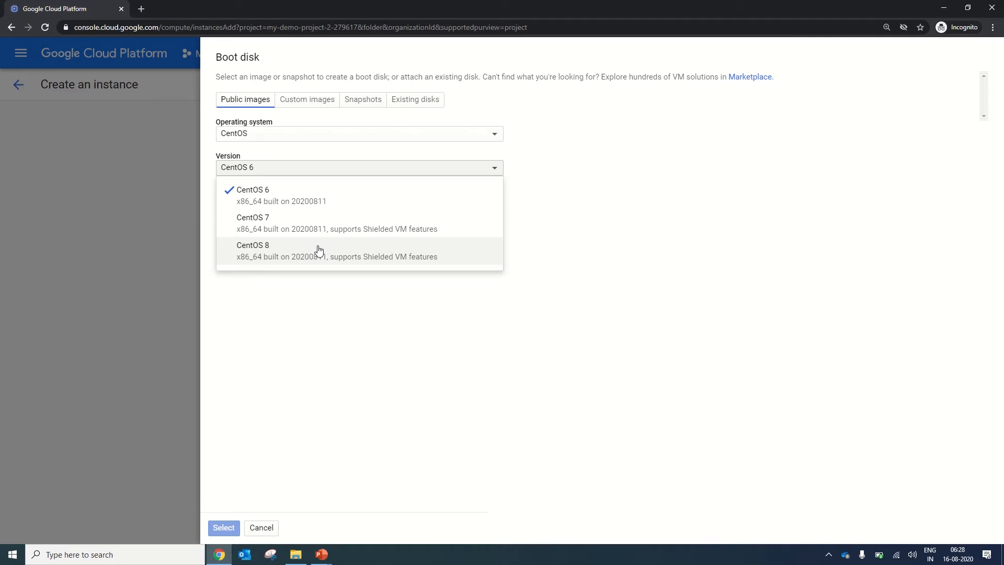
pyautogui.click(299, 253)
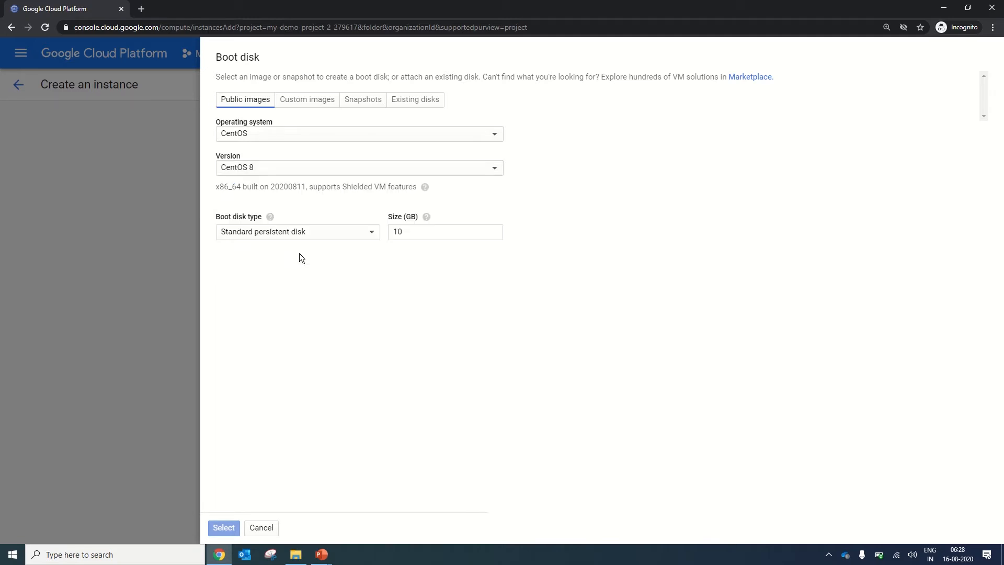
pyautogui.click(426, 239)
# - Look for custom boot disk images in My Demo Project 2
pyautogui.click(300, 106)
pyautogui.click(262, 137)
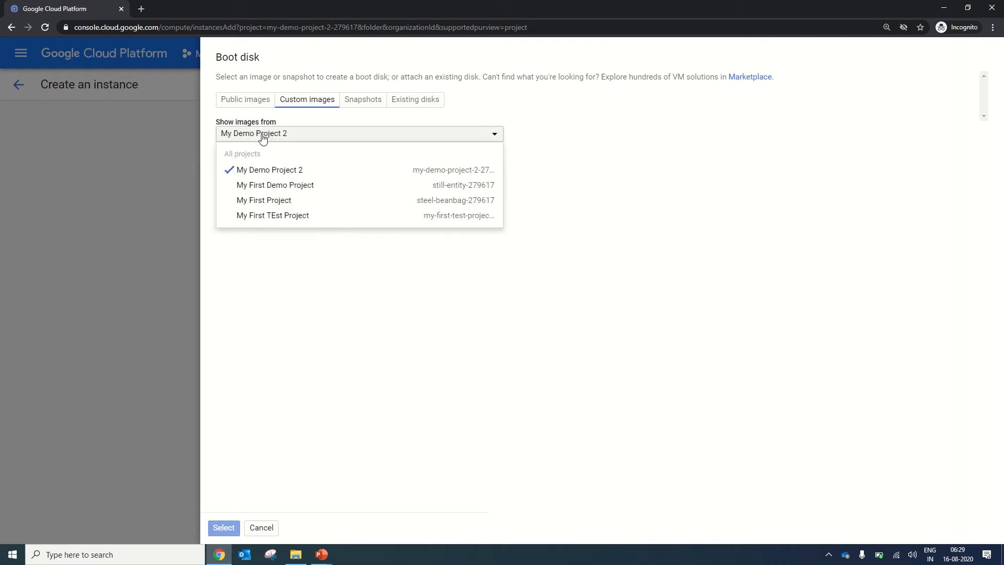
pyautogui.click(266, 168)
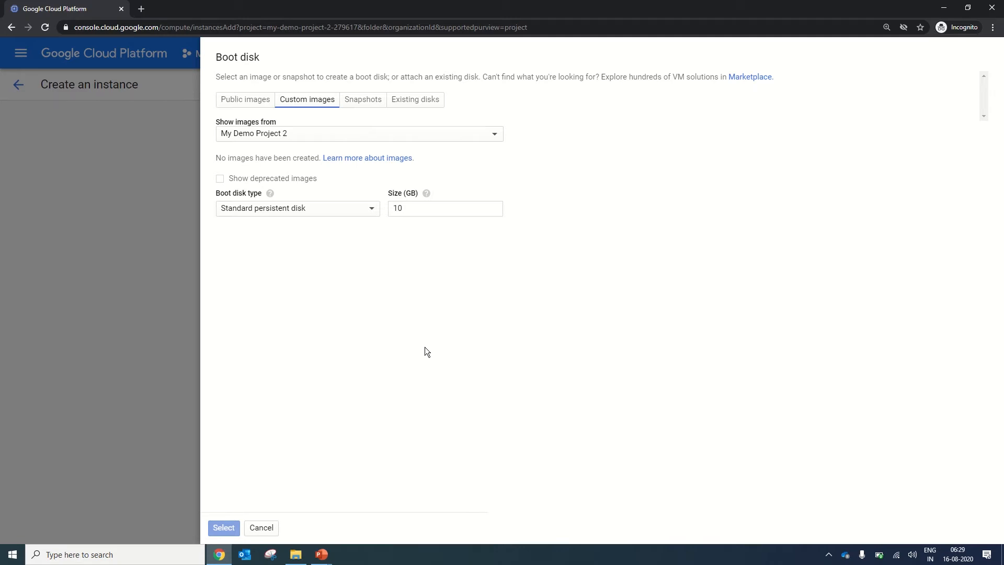
pyautogui.click(260, 137)
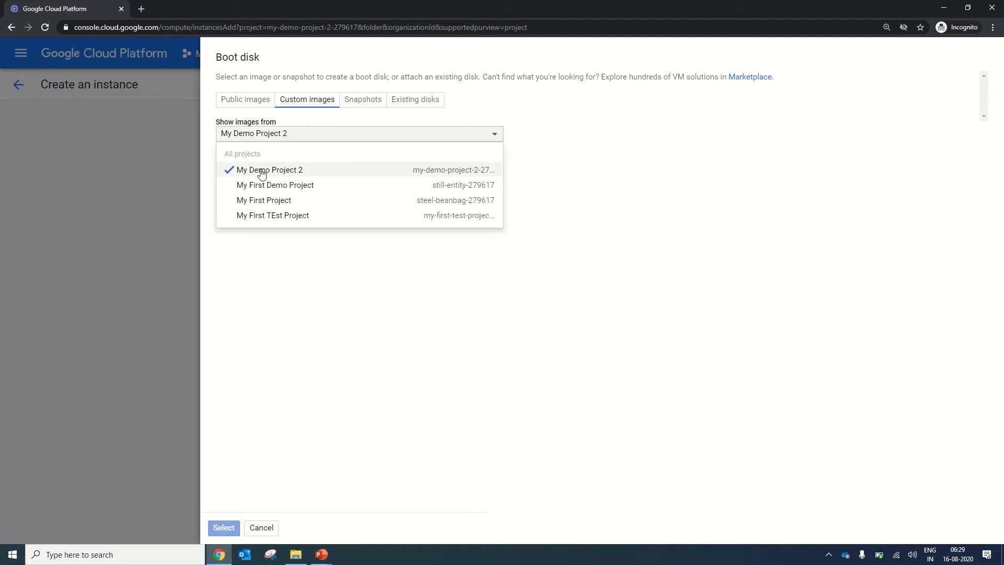
pyautogui.click(261, 171)
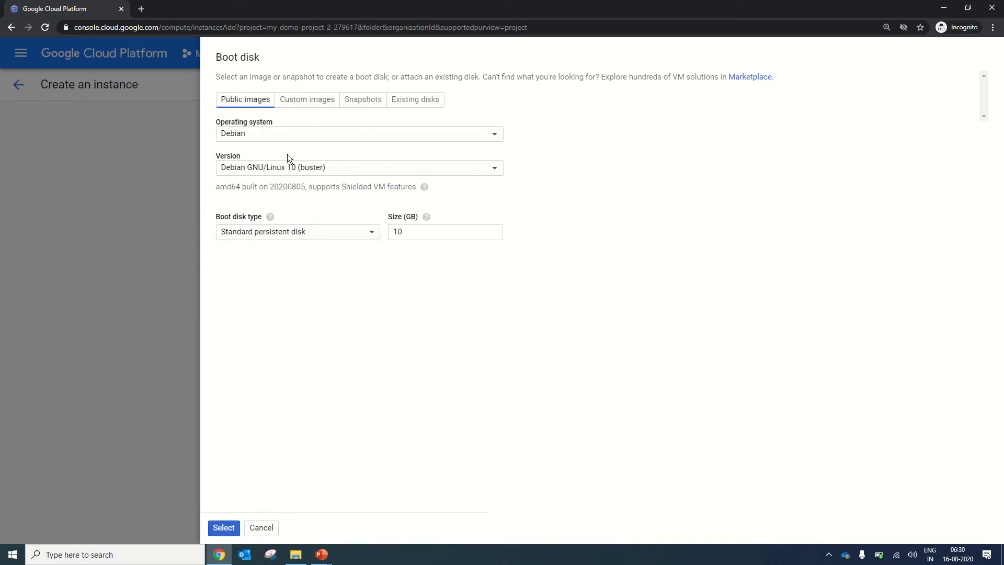
# - Choose Debian GNU/Linux 10 (buster) as the boot disk version and apply the boot disk configuration
pyautogui.click(321, 173)
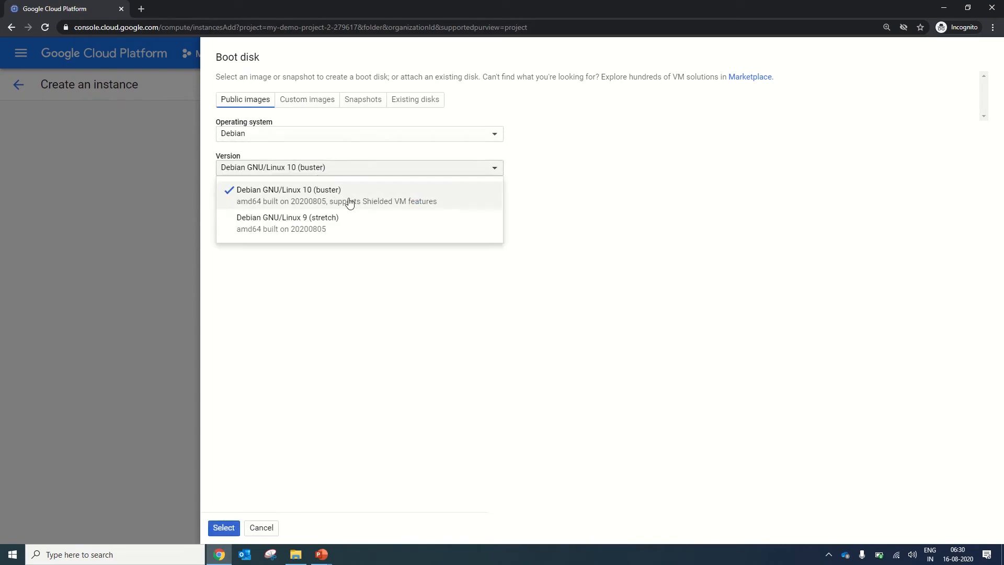
pyautogui.click(374, 203)
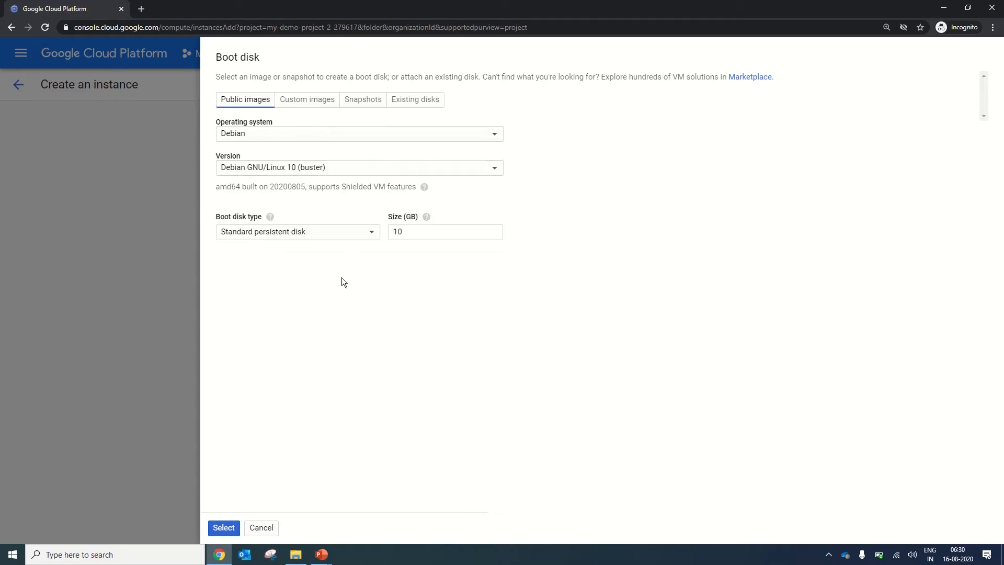
pyautogui.click(225, 528)
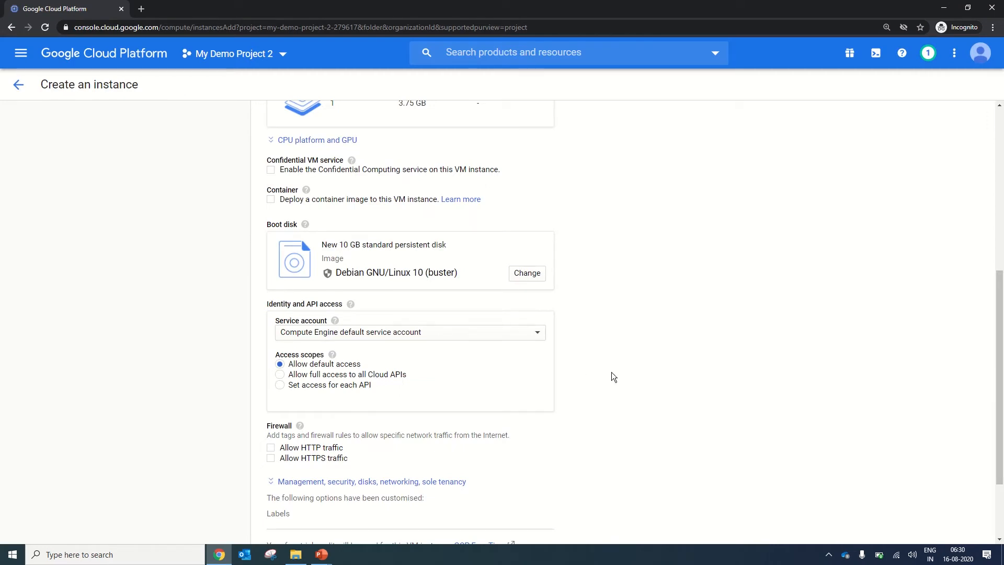
# - Examine the available service accounts under Identity and API access
pyautogui.moveTo(999, 303); pyautogui.dragTo(999, 356)
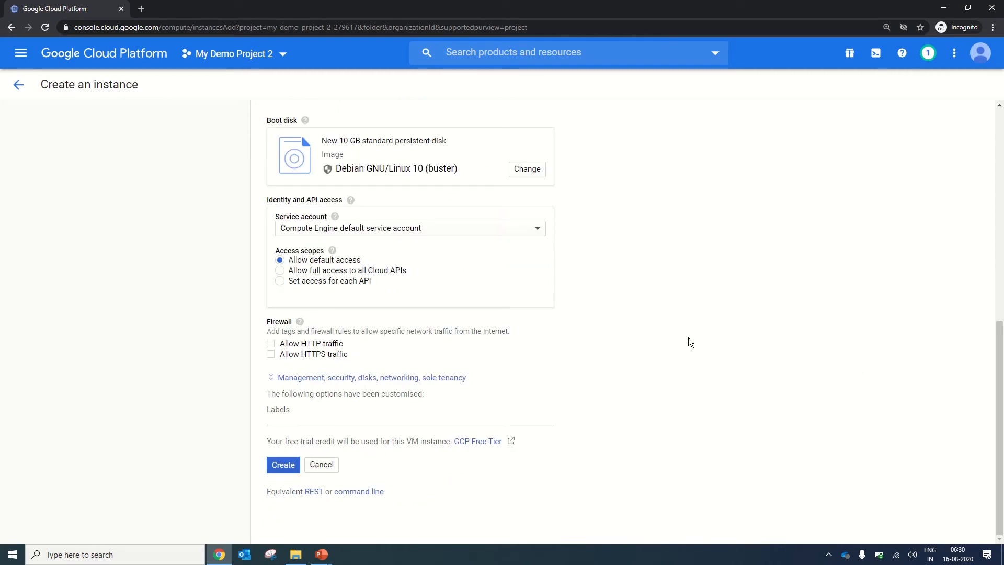
pyautogui.click(469, 231)
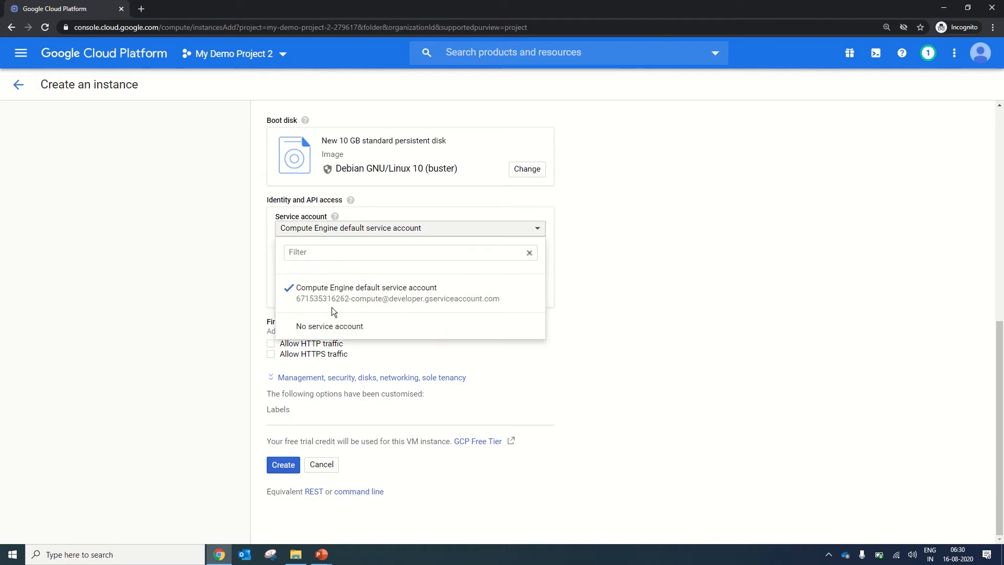
pyautogui.click(637, 234)
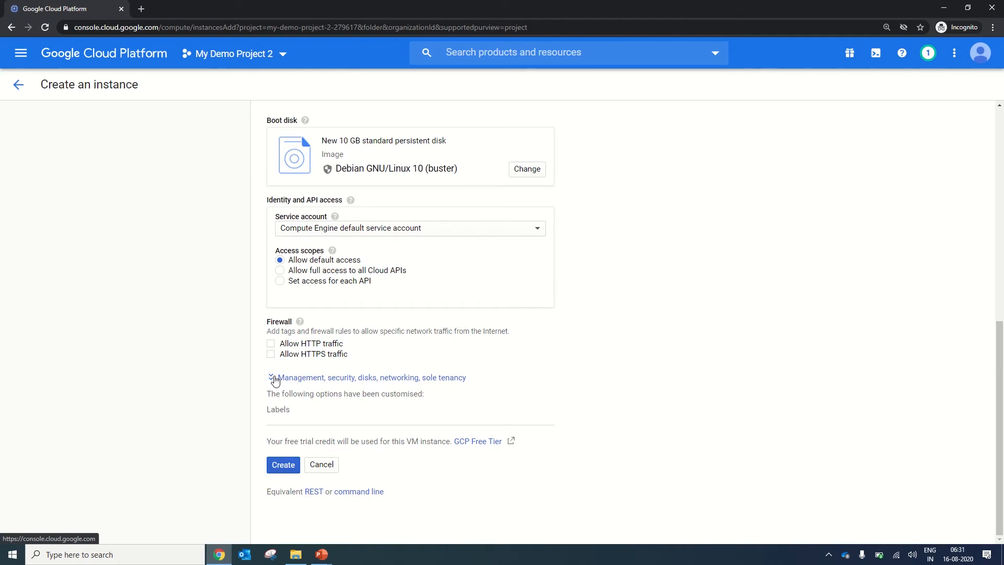
# - Expand the management, security, disks, networking and sole tenancy options and review the Management settings
pyautogui.click(276, 379)
pyautogui.scroll(-10, 276, 380)
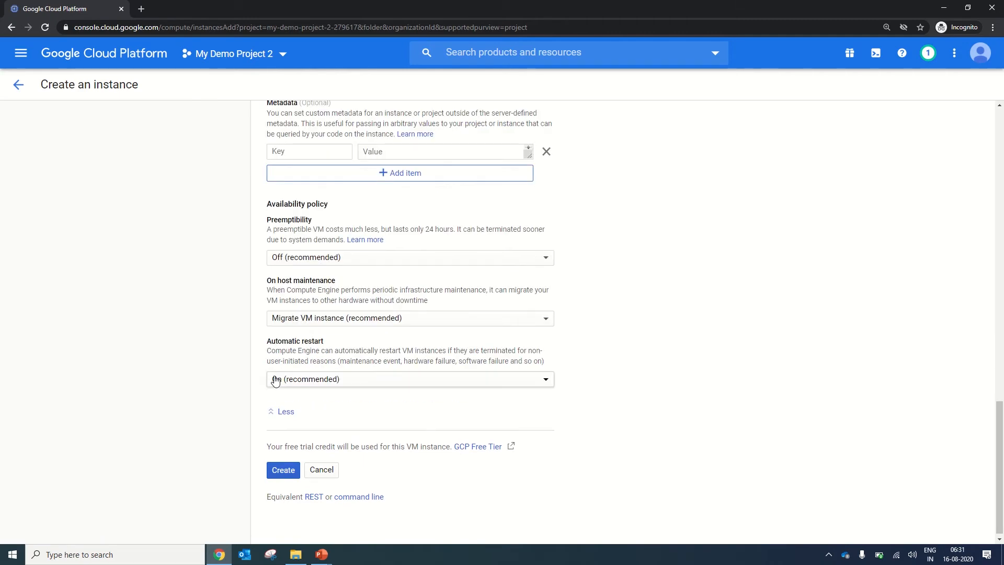
pyautogui.moveTo(998, 482); pyautogui.dragTo(983, 372)
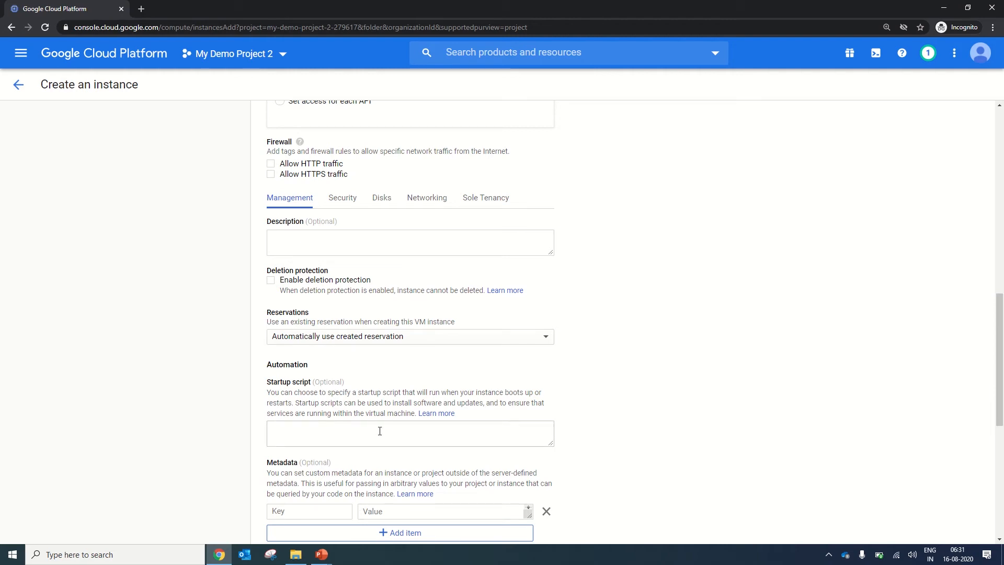
# - Review the Security settings for Shielded VM, turning Secure Boot on and off again
pyautogui.click(344, 203)
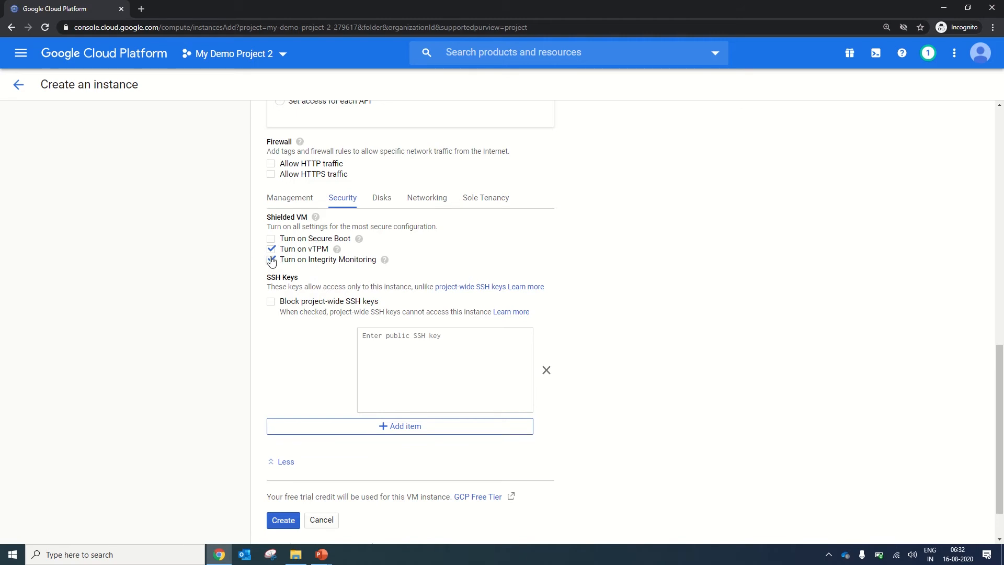
pyautogui.click(272, 240)
pyautogui.click(271, 239)
# - Add a new additional disk to the instance with the default name disk-1
pyautogui.click(382, 199)
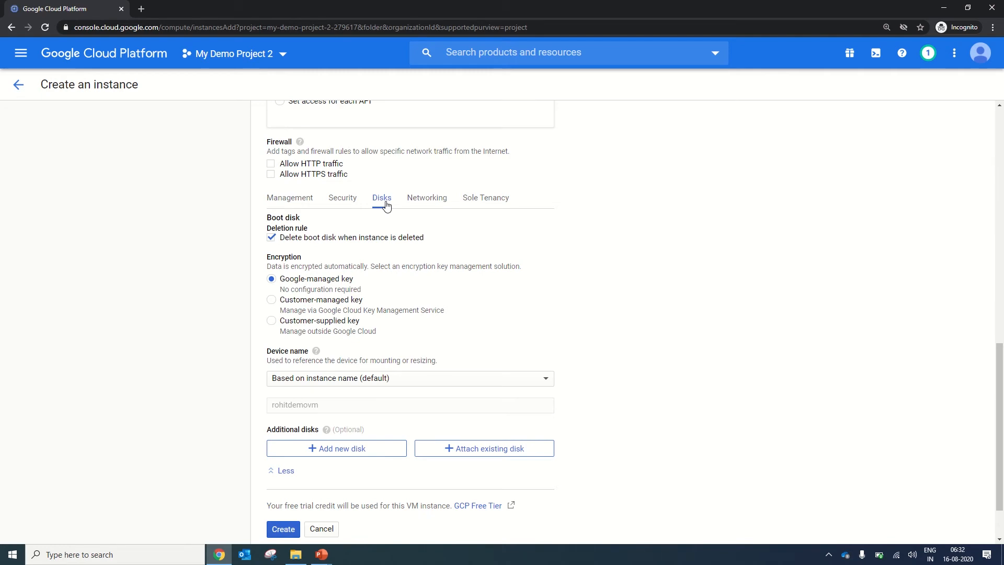
pyautogui.click(349, 450)
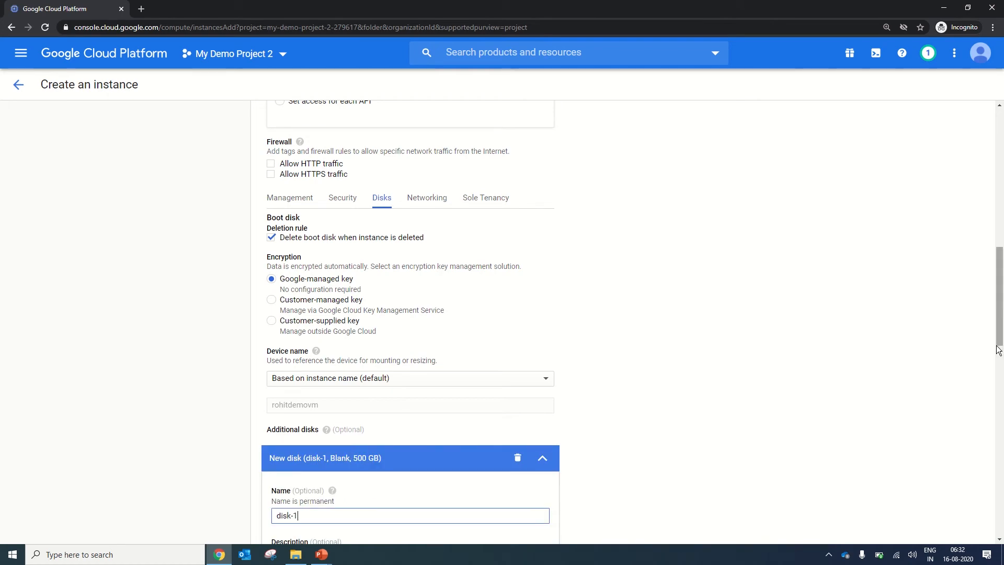
pyautogui.moveTo(998, 300); pyautogui.dragTo(997, 400)
# - Try SSD persistent disk as the new disk's type and switch it back to Standard persistent disk
pyautogui.click(390, 162)
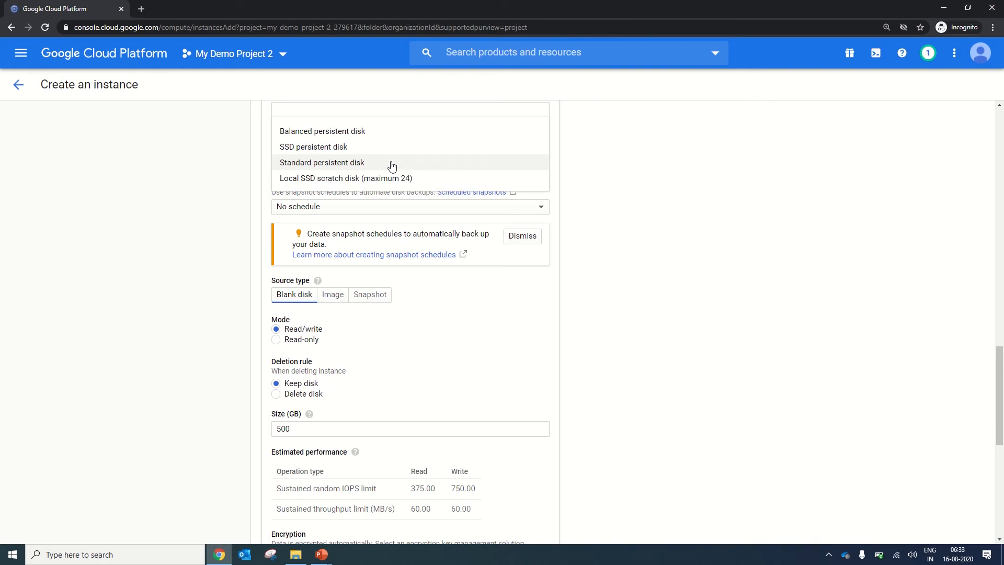
pyautogui.click(358, 147)
pyautogui.click(356, 209)
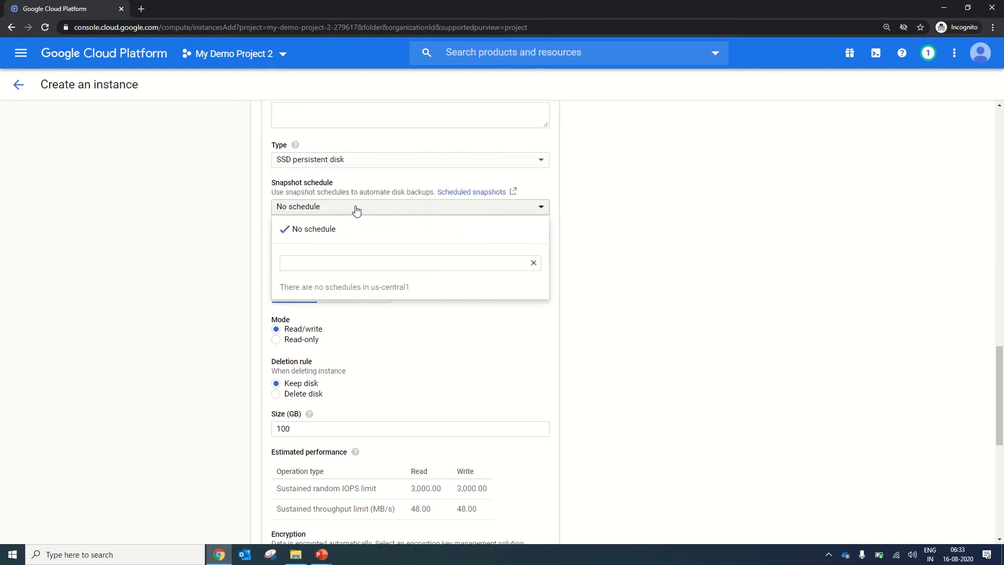
pyautogui.click(384, 160)
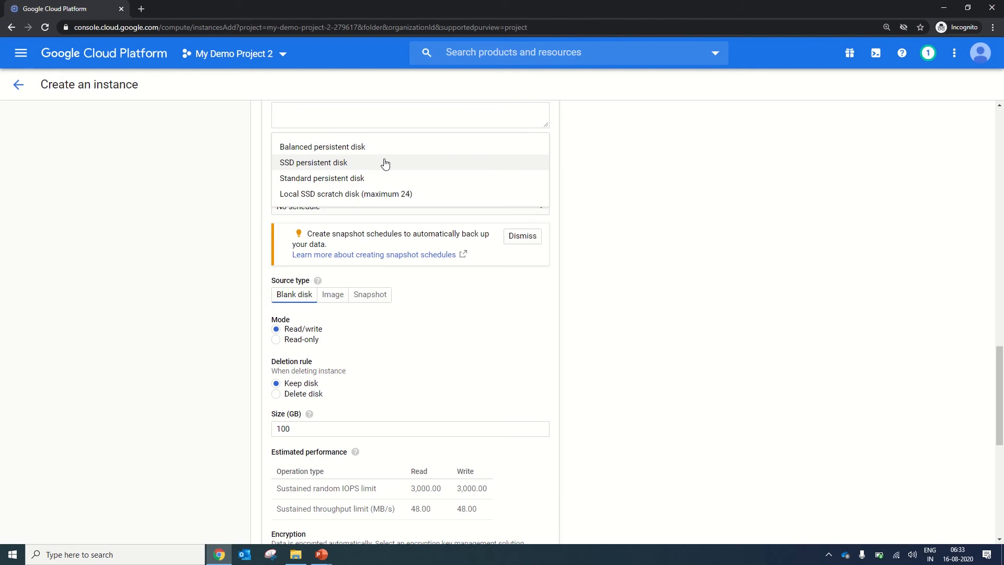
pyautogui.click(345, 178)
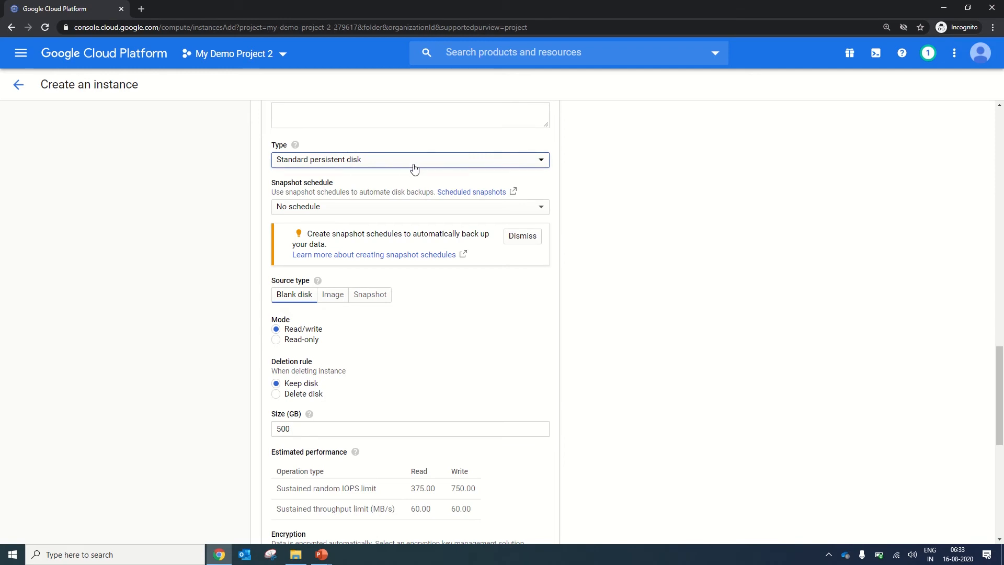
# - Try Image as the new disk's source type and return it to Blank disk
pyautogui.moveTo(1001, 409); pyautogui.dragTo(1001, 445)
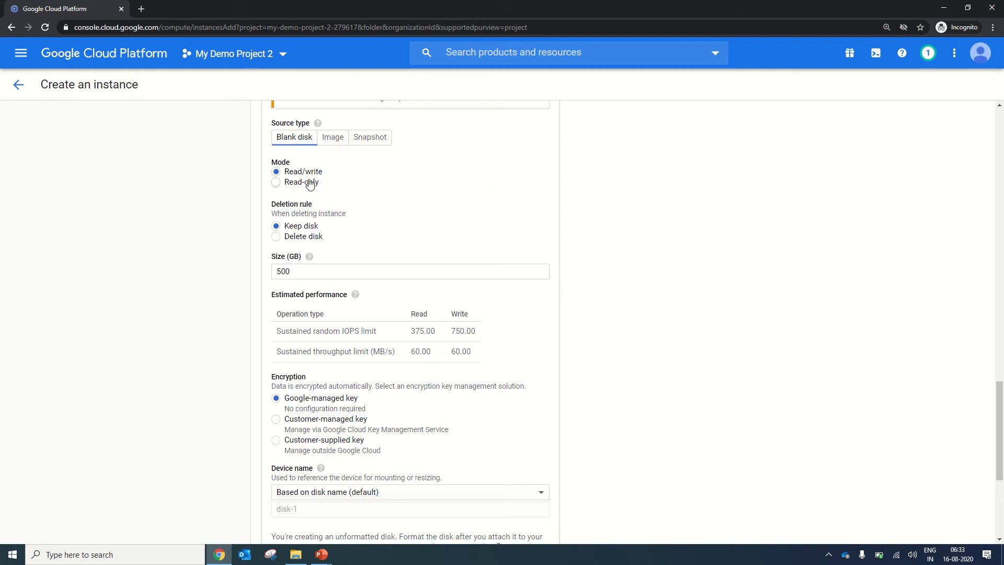
pyautogui.click(337, 141)
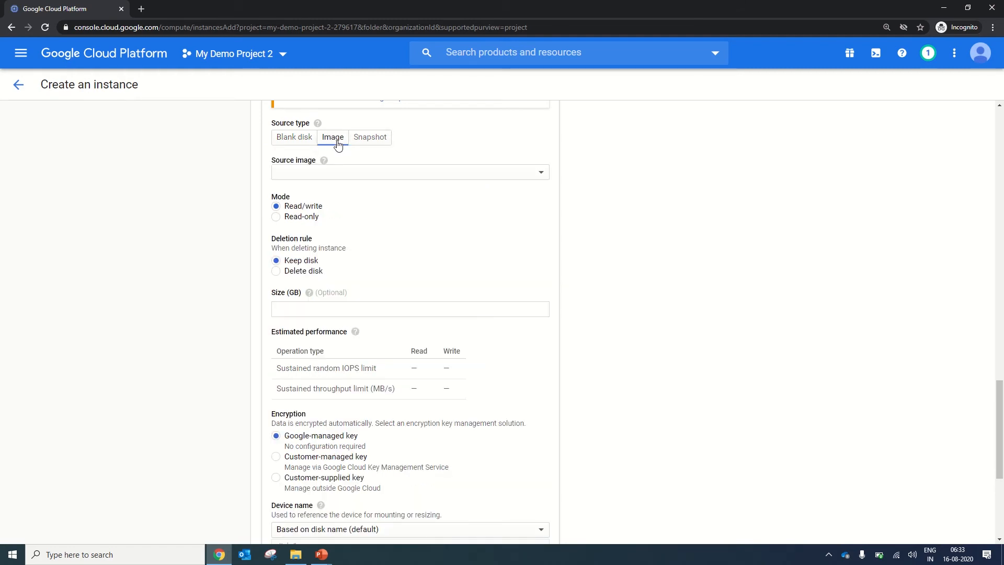
pyautogui.click(295, 141)
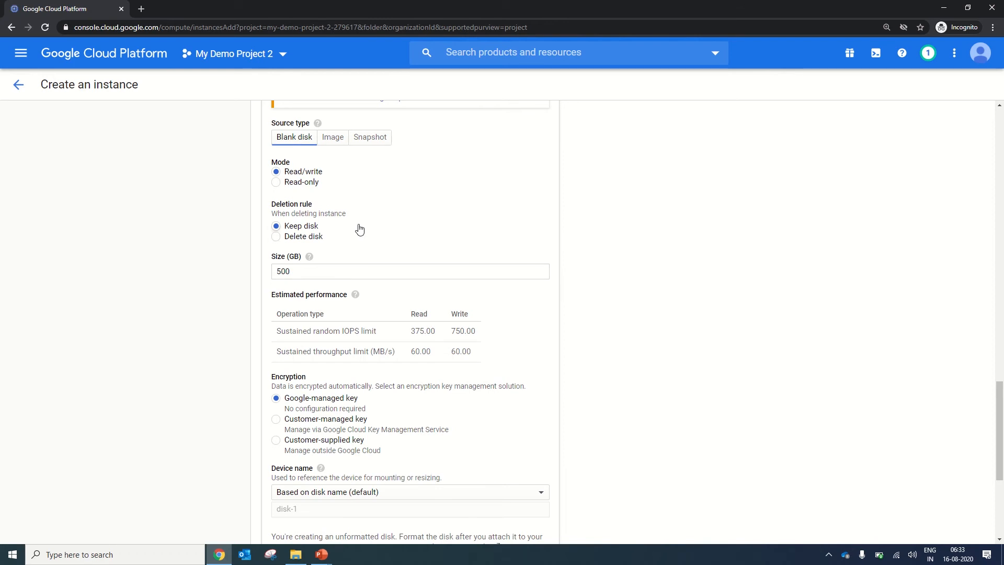
# - Examine the new disk's size, estimated performance and encryption settings, and the boot disk's encryption options
pyautogui.click(309, 271)
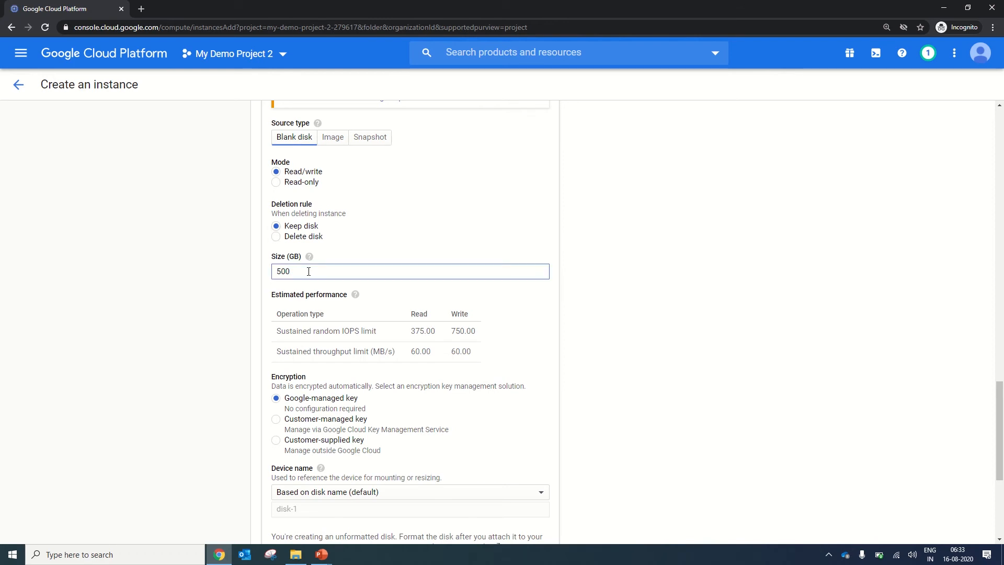
pyautogui.moveTo(476, 352); pyautogui.dragTo(638, 375)
pyautogui.click(384, 305)
pyautogui.click(806, 340)
pyautogui.moveTo(1002, 430); pyautogui.dragTo(1002, 468)
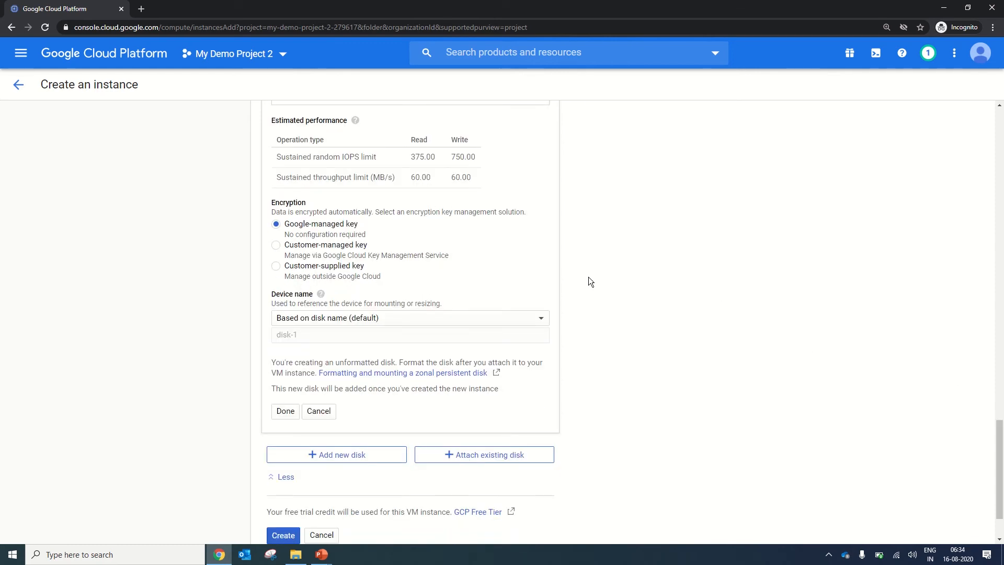
pyautogui.moveTo(1000, 504); pyautogui.dragTo(946, 335)
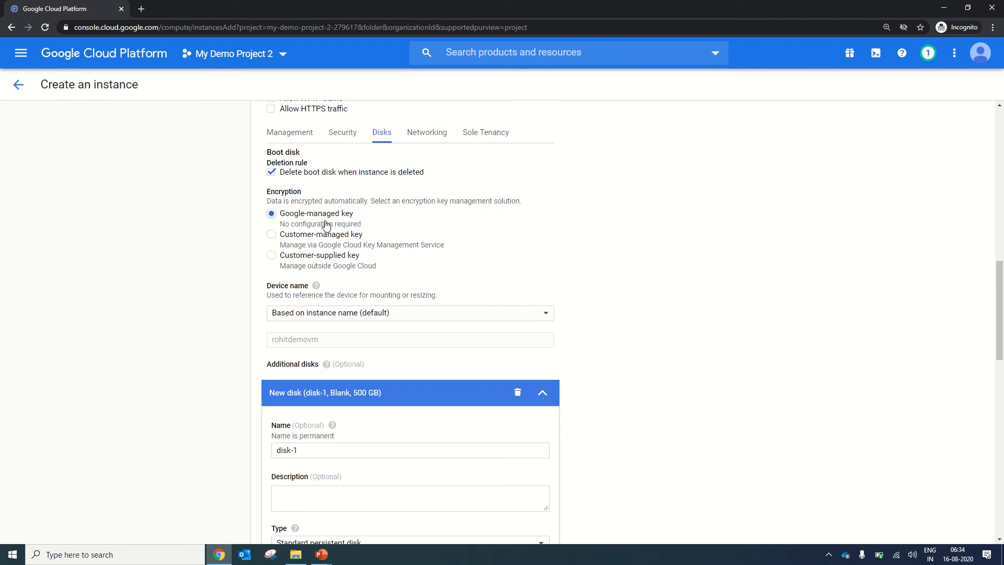
# - Create the VM instance with the configured boot disk and additional blank disk
pyautogui.moveTo(1000, 289); pyautogui.dragTo(999, 464)
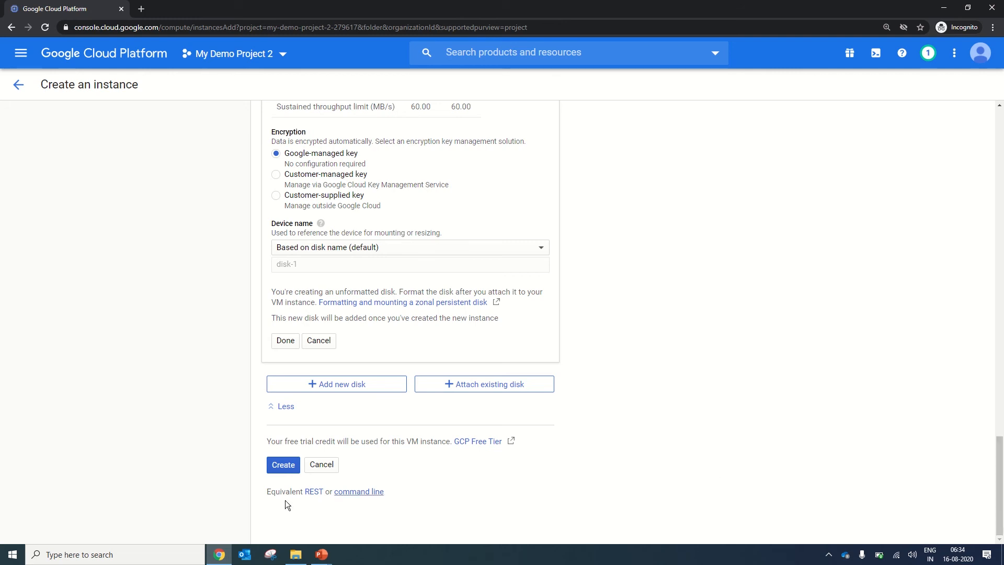
pyautogui.click(283, 469)
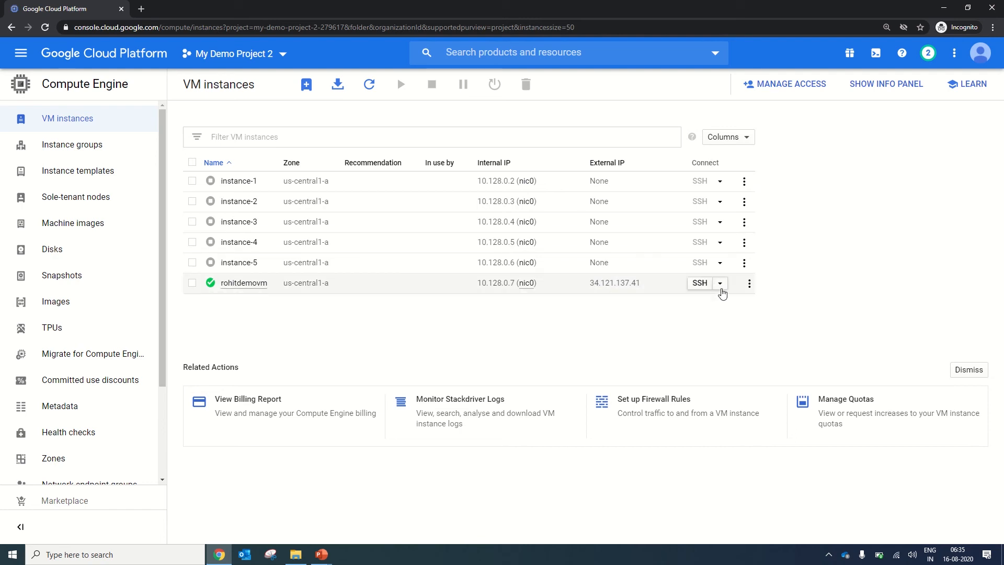
# - Examine the SSH connection options and the available management actions of the running VM instance
pyautogui.click(721, 287)
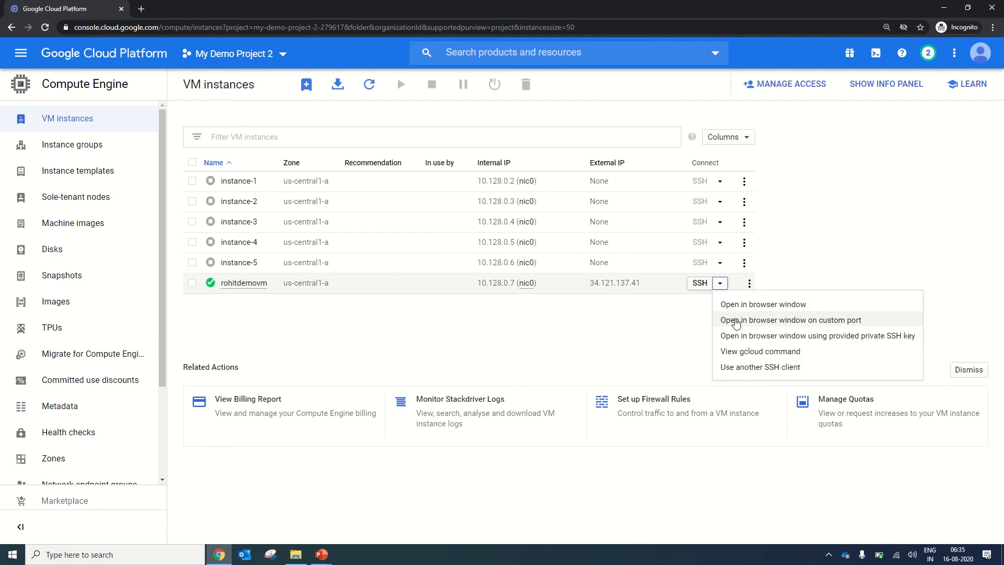
pyautogui.click(784, 268)
pyautogui.click(749, 283)
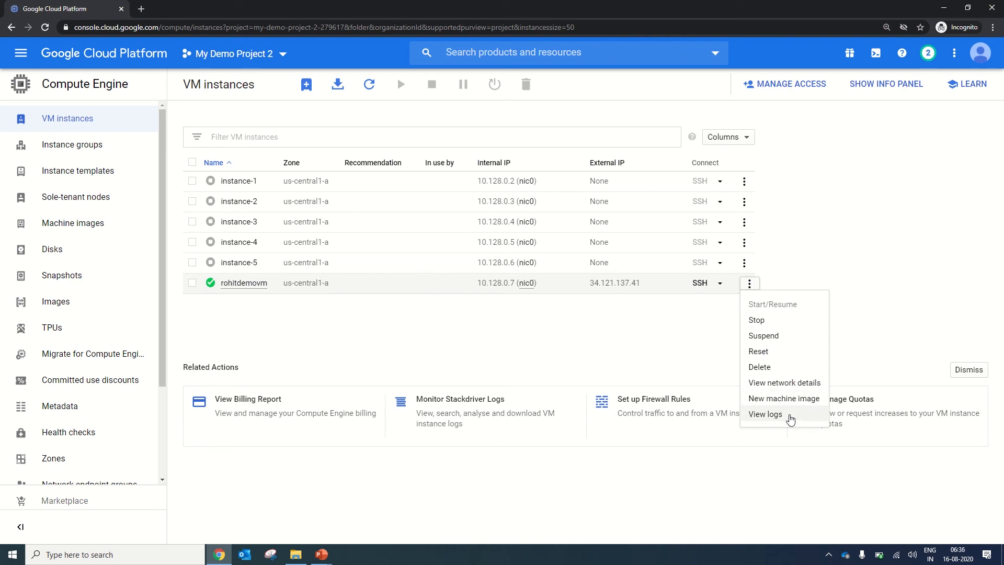
pyautogui.click(665, 338)
# - Open an SSH session to the running VM instance in a browser window and bring the whole window into view
pyautogui.click(719, 283)
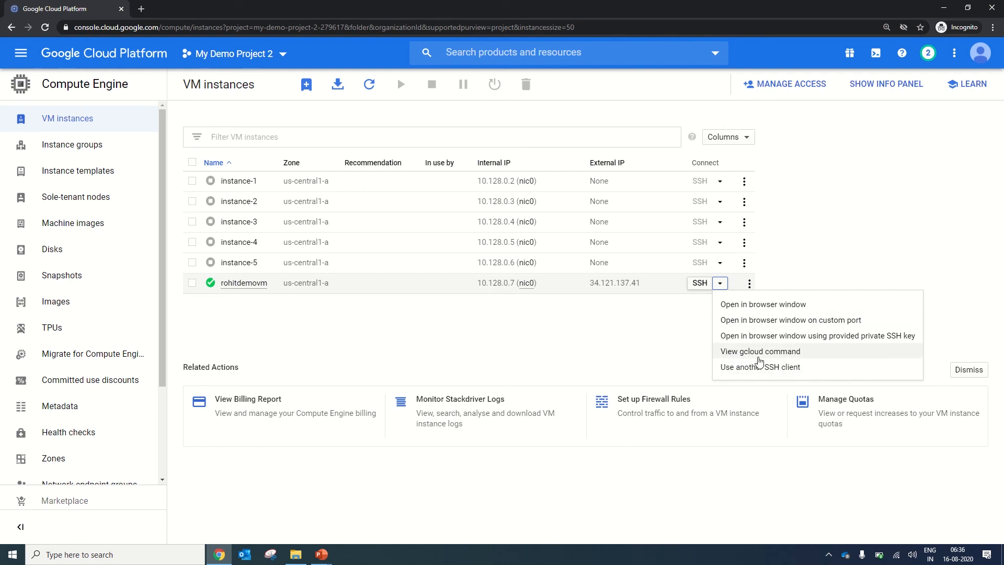
pyautogui.click(757, 307)
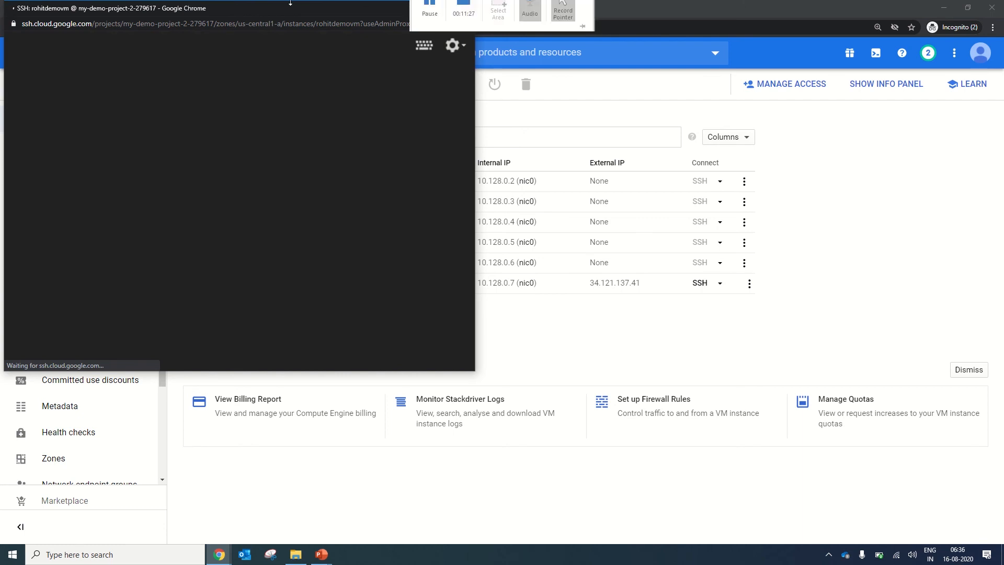
pyautogui.moveTo(225, 10); pyautogui.dragTo(438, 103)
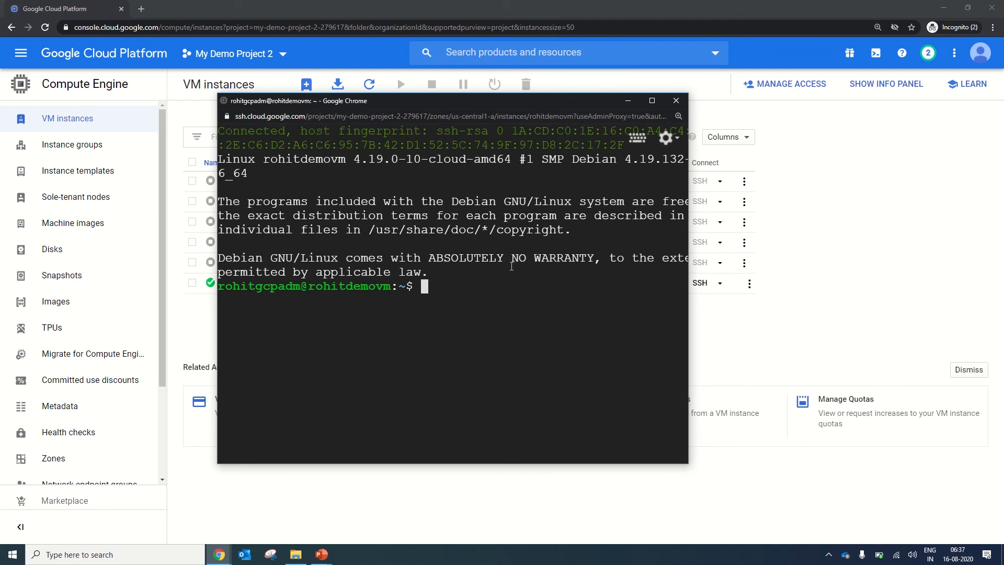
# - Run the hostname and version commands in the SSH session
pyautogui.write('hostname')
pyautogui.press('Return')
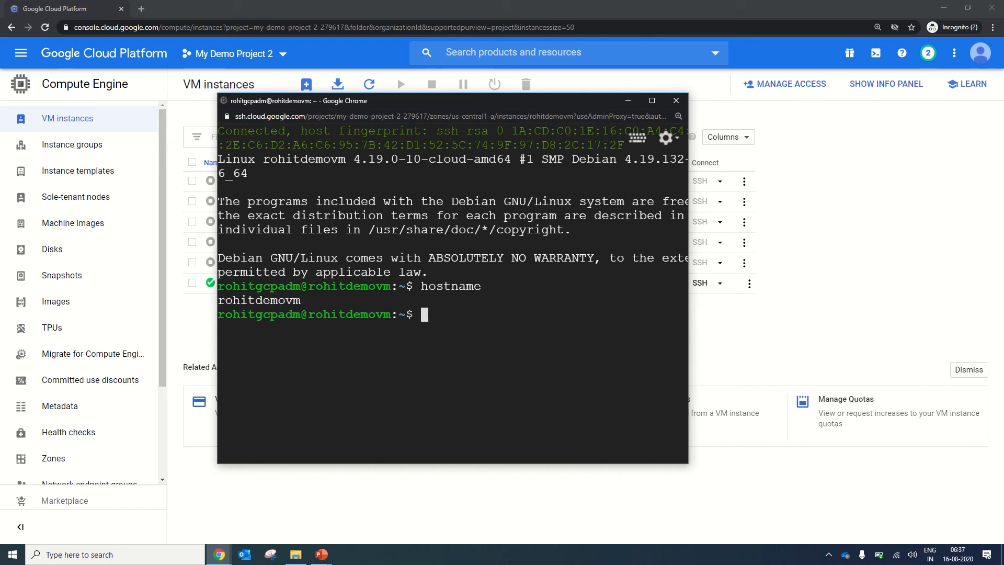
pyautogui.write('version')
pyautogui.press('Return')
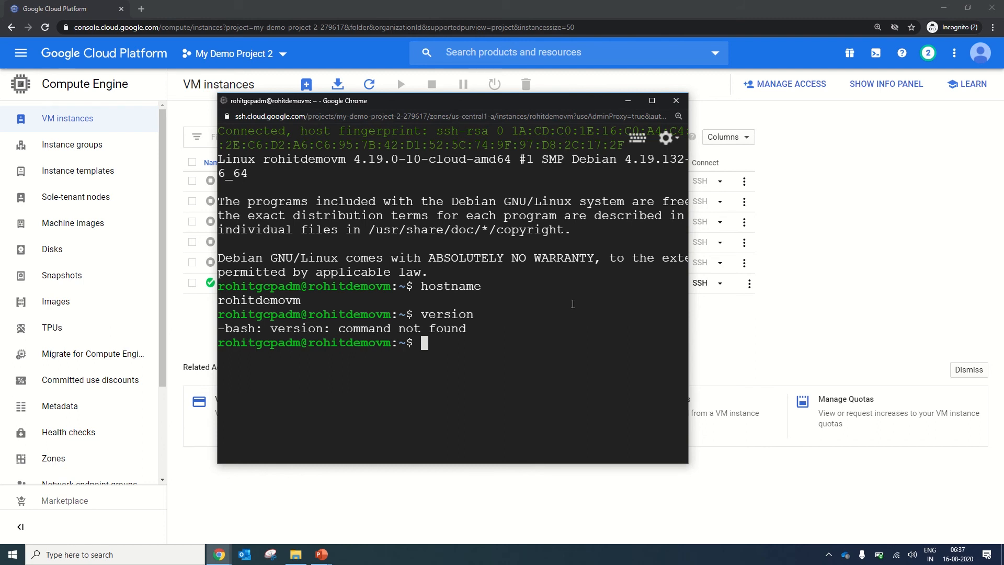
# - Examine the VM's disks, including /dev/sdb, with sudo fdisk -l and close the SSH session
pyautogui.write('sudo ')
pyautogui.write('fsidk')
pyautogui.press('BackSpace')
pyautogui.press('BackSpace')
pyautogui.press('BackSpace')
pyautogui.press('BackSpace')
pyautogui.write('disk -l')
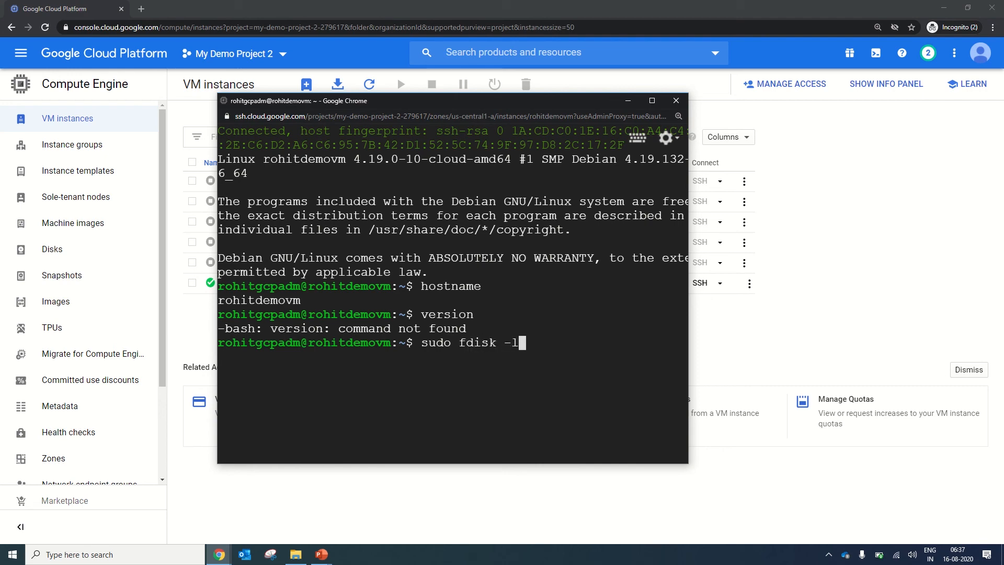
pyautogui.press('Return')
pyautogui.moveTo(332, 386); pyautogui.dragTo(380, 385)
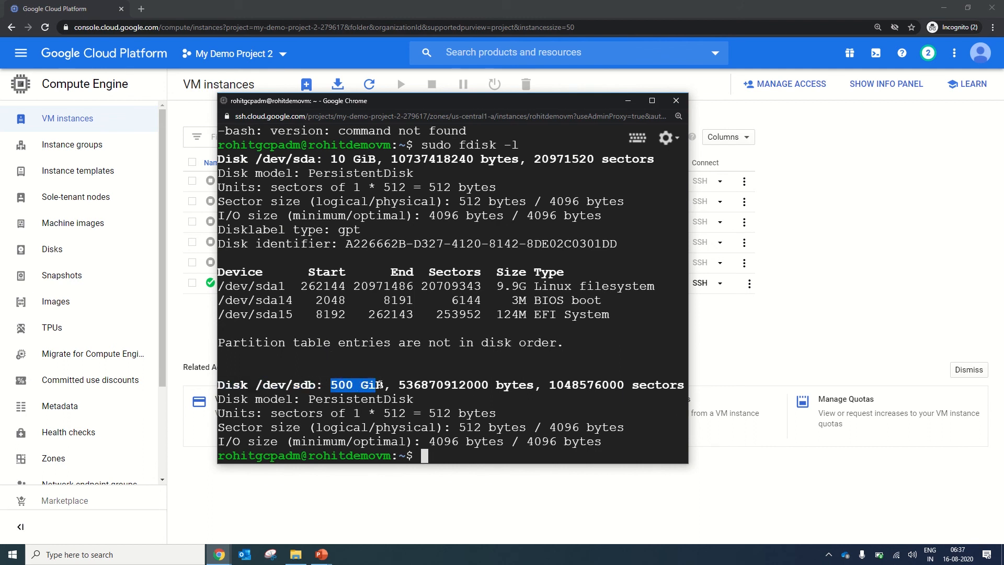
pyautogui.moveTo(256, 385); pyautogui.dragTo(315, 385)
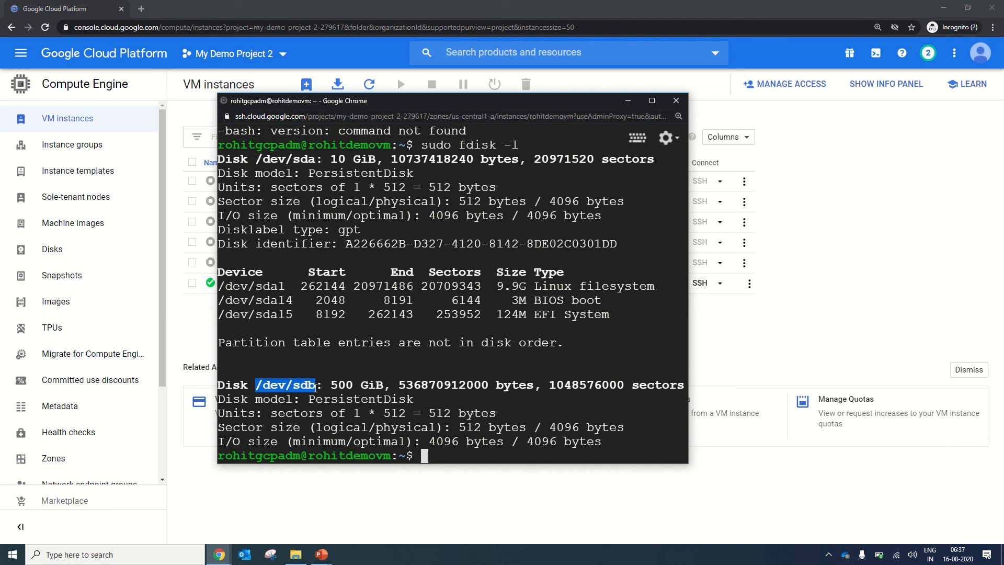
pyautogui.click(676, 100)
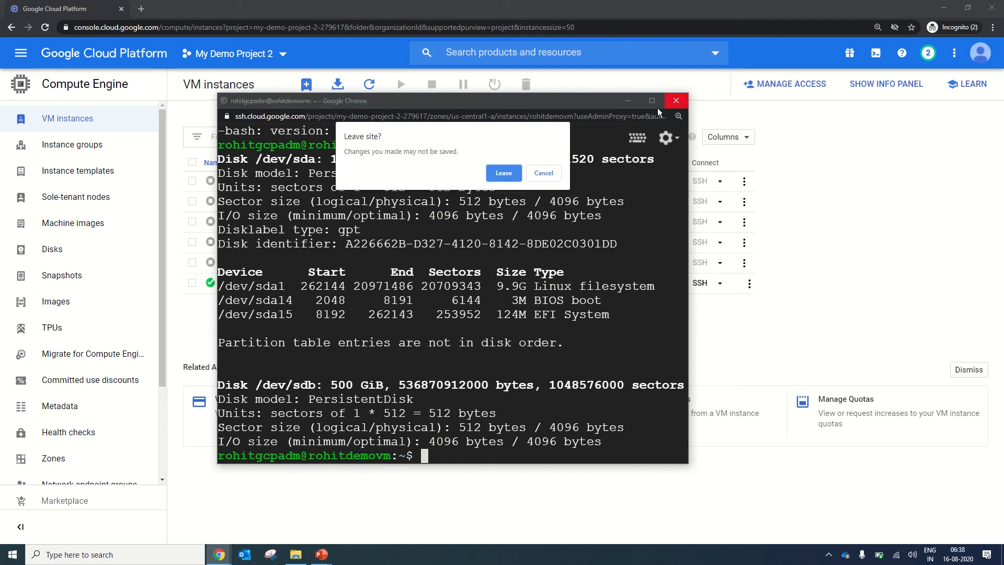
pyautogui.click(503, 173)
# - Stop the running VM instance and check its status
pyautogui.click(749, 283)
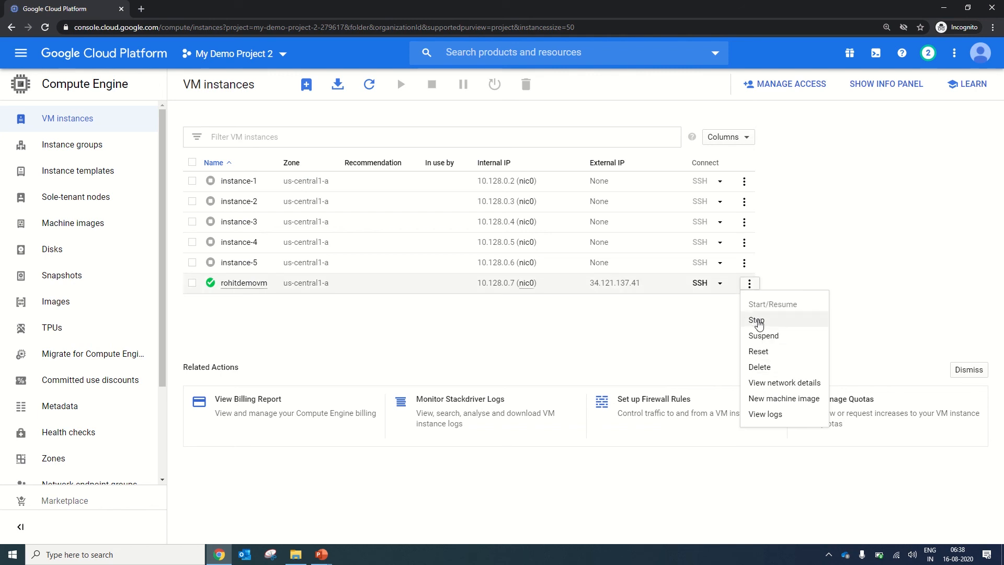
pyautogui.click(758, 322)
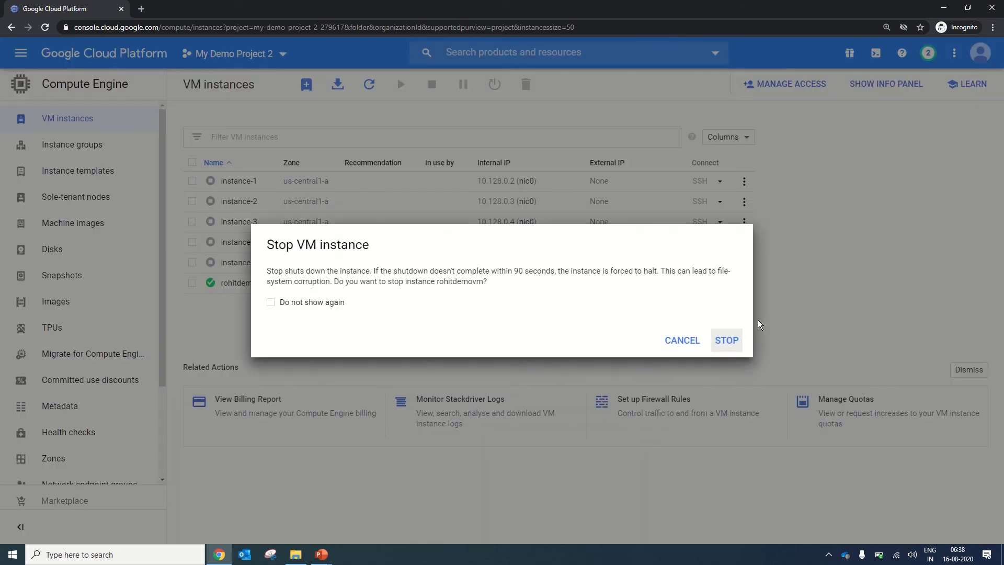
pyautogui.click(727, 340)
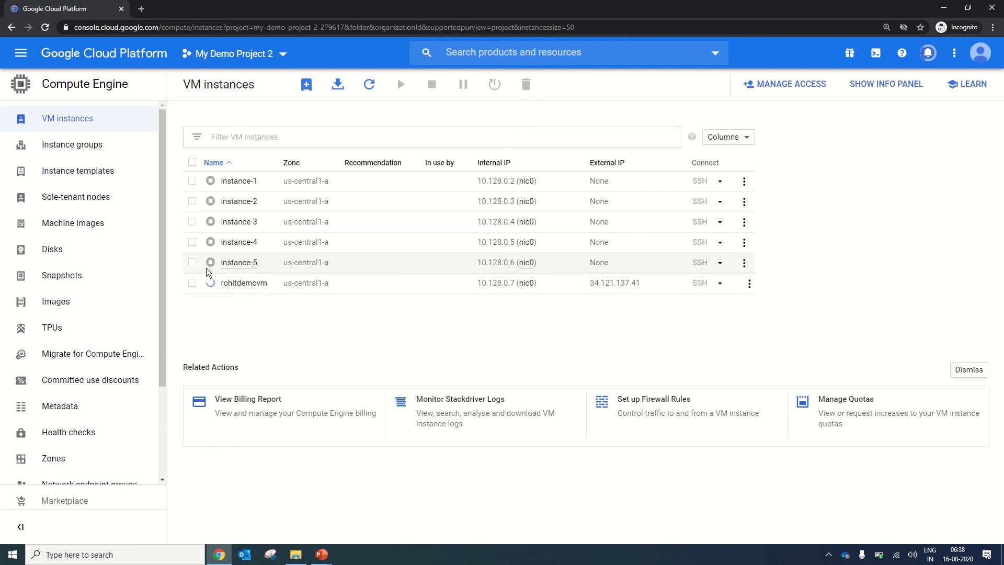
pyautogui.moveTo(212, 289)
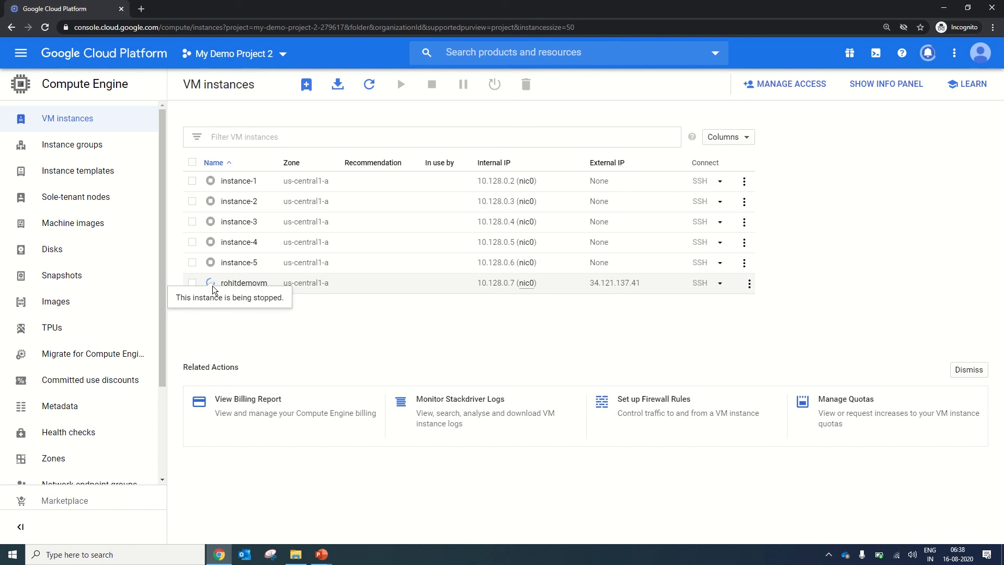